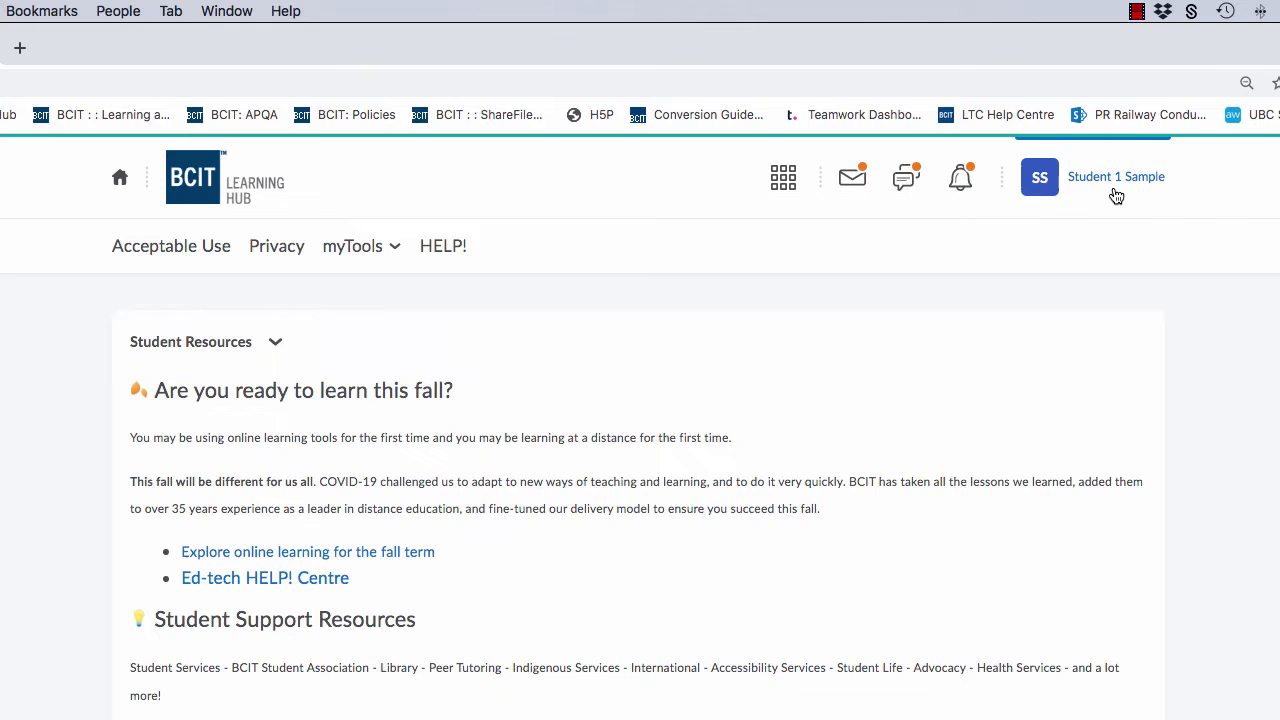
From the student's account menu, edit the profile, enter nickname Taylor and start changing the picture.
{"action": "left_click", "coordinate": [1116, 192]}
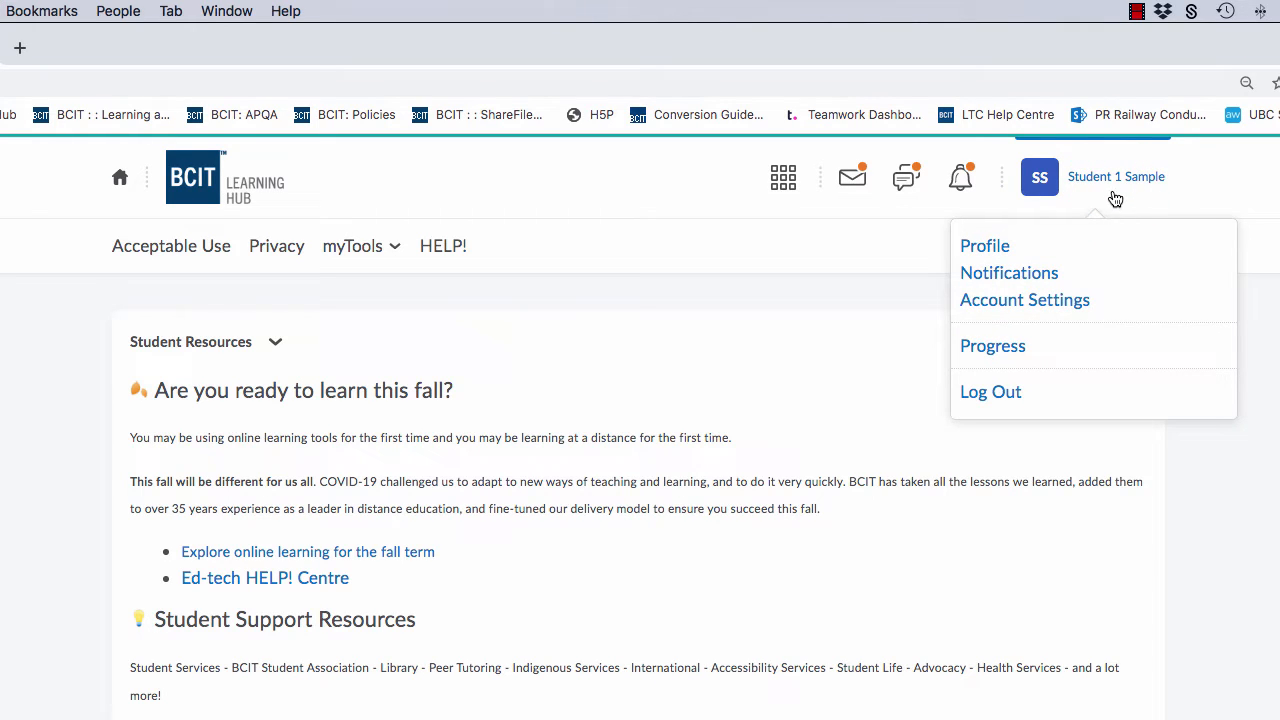
{"action": "left_click", "coordinate": [996, 246]}
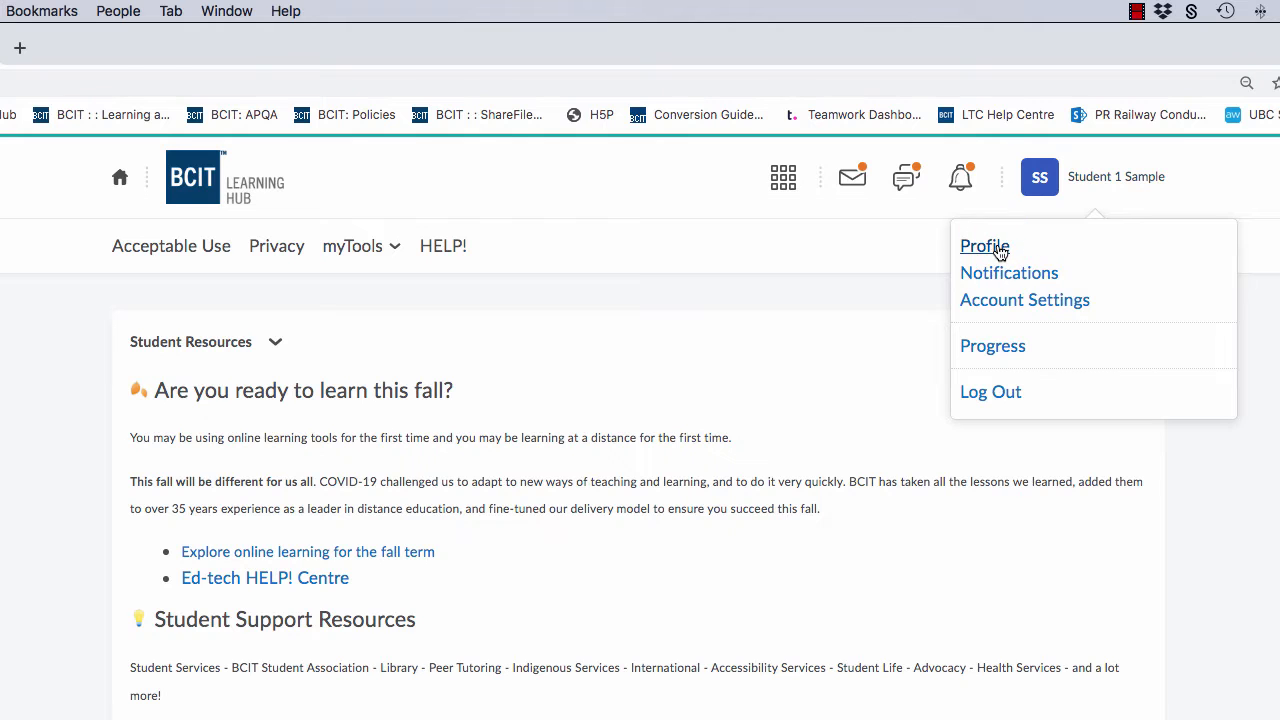
{"action": "scroll", "coordinate": [845, 460], "scroll_direction": "down", "scroll_amount": 3}
{"action": "scroll", "coordinate": [836, 484], "scroll_direction": "down", "scroll_amount": 3}
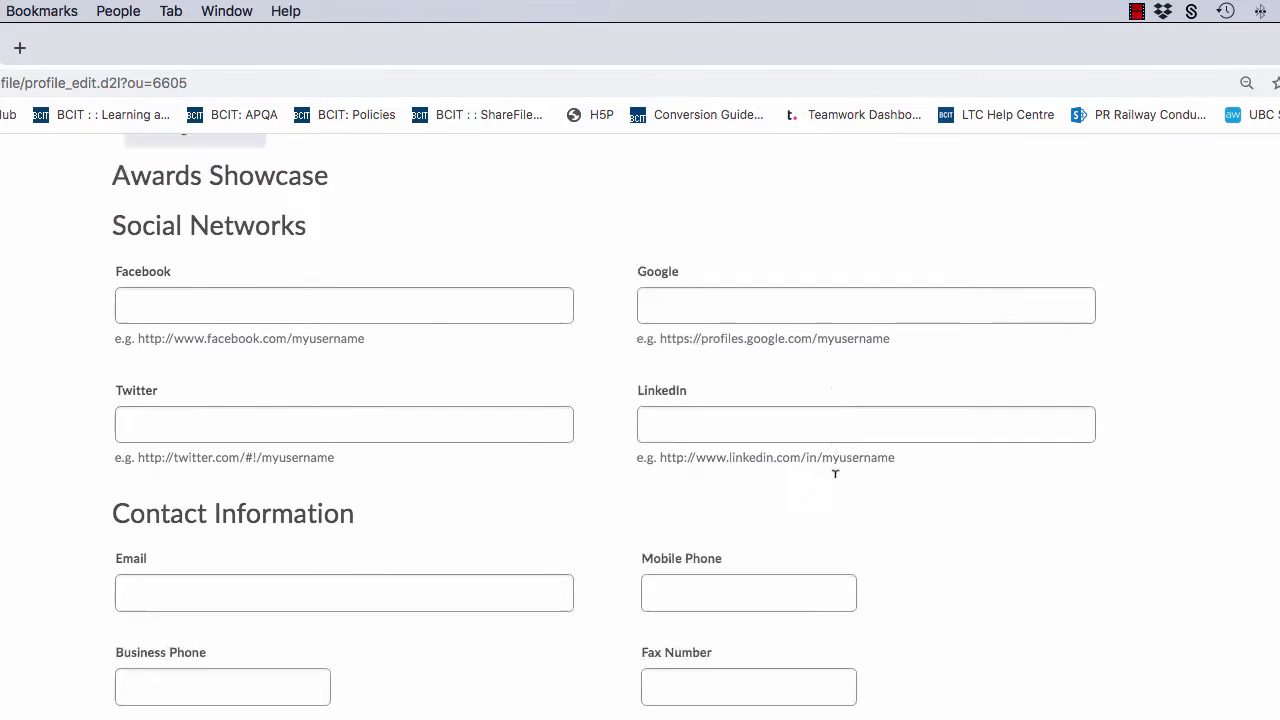
{"action": "scroll", "coordinate": [836, 484], "scroll_direction": "down", "scroll_amount": 3}
{"action": "scroll", "coordinate": [836, 484], "scroll_direction": "down", "scroll_amount": 3}
{"action": "scroll", "coordinate": [836, 484], "scroll_direction": "down", "scroll_amount": 3}
{"action": "scroll", "coordinate": [836, 484], "scroll_direction": "down", "scroll_amount": 3}
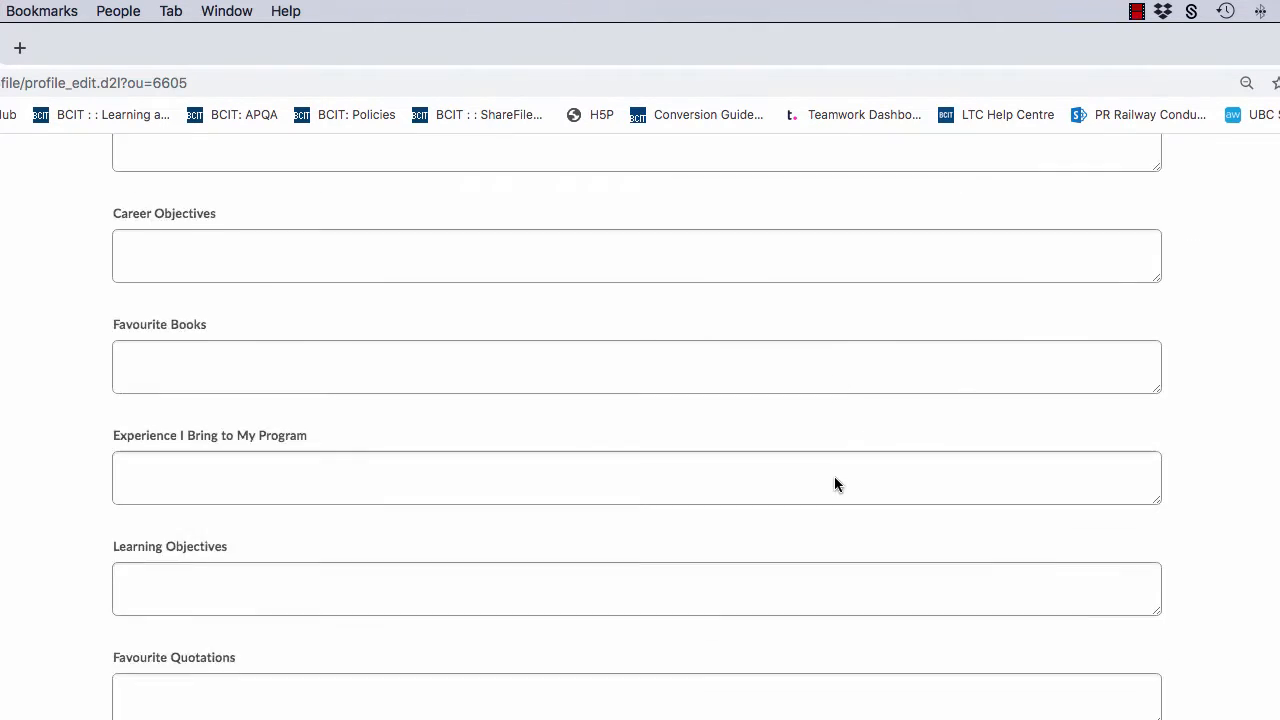
{"action": "scroll", "coordinate": [836, 484], "scroll_direction": "up", "scroll_amount": 5}
{"action": "scroll", "coordinate": [836, 484], "scroll_direction": "up", "scroll_amount": 5}
{"action": "scroll", "coordinate": [836, 484], "scroll_direction": "up", "scroll_amount": 2}
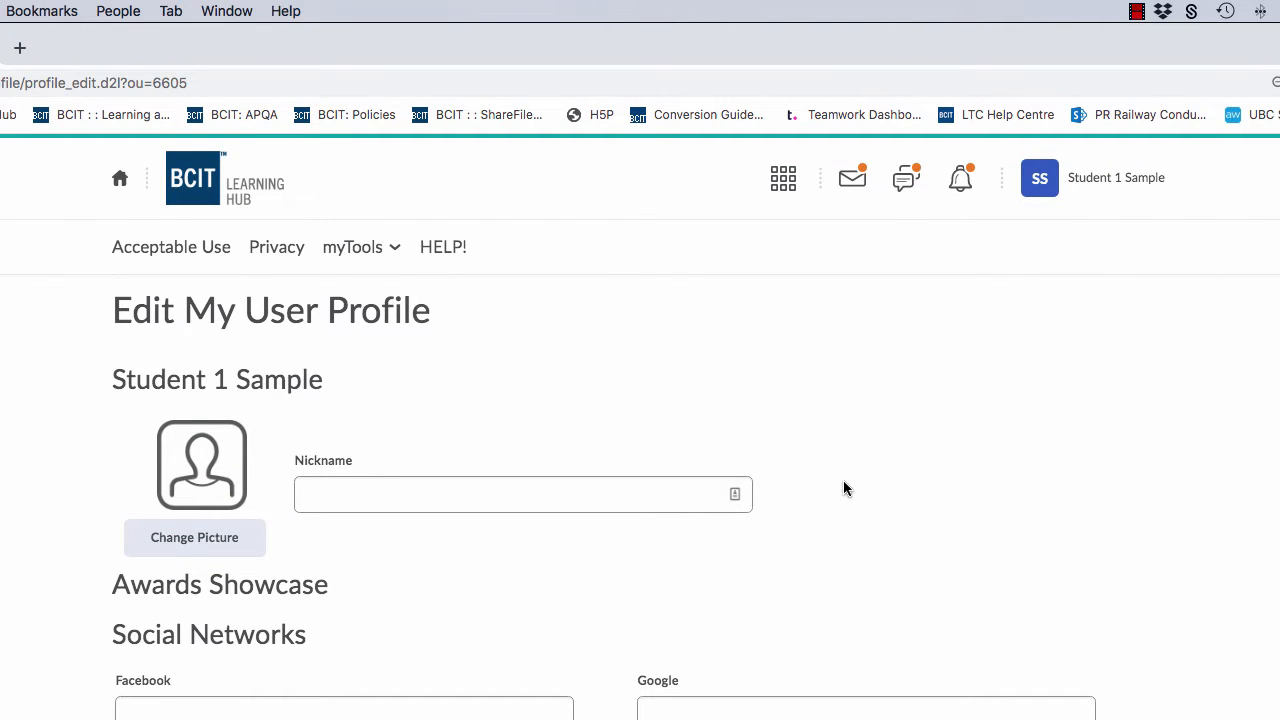
{"action": "left_click", "coordinate": [676, 492]}
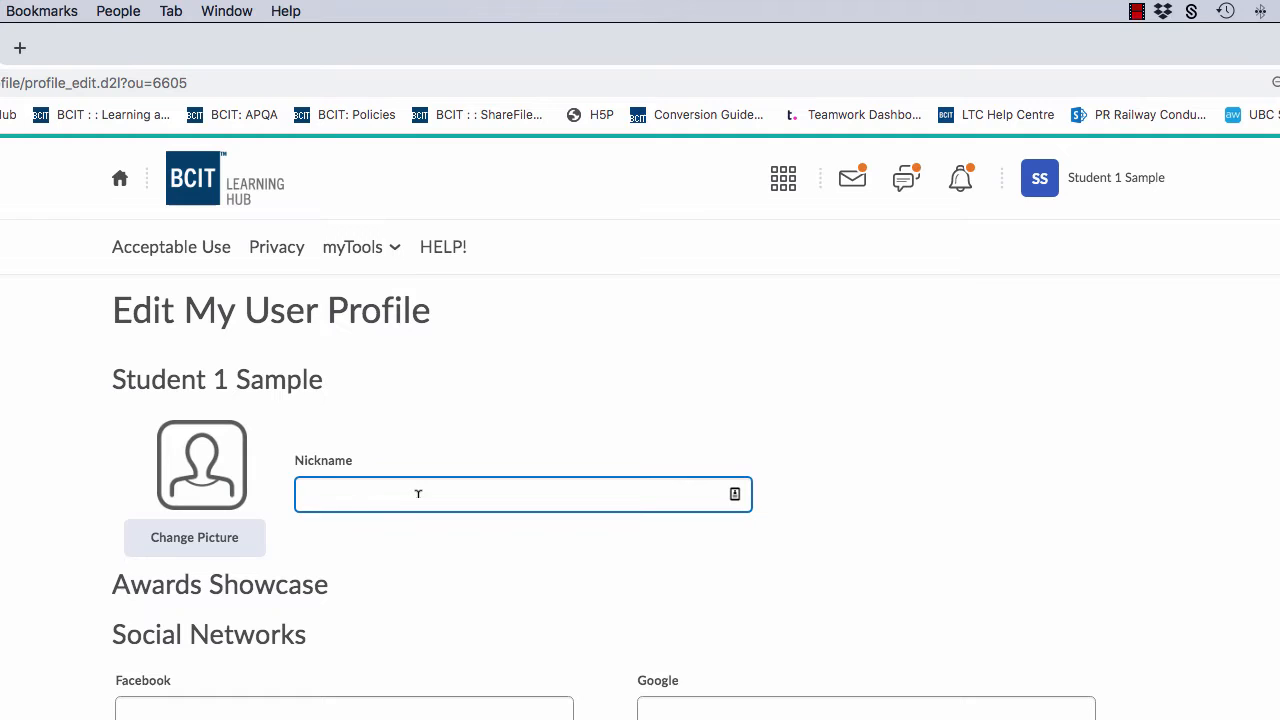
{"action": "type", "text": "Taylor"}
{"action": "left_click", "coordinate": [199, 546]}
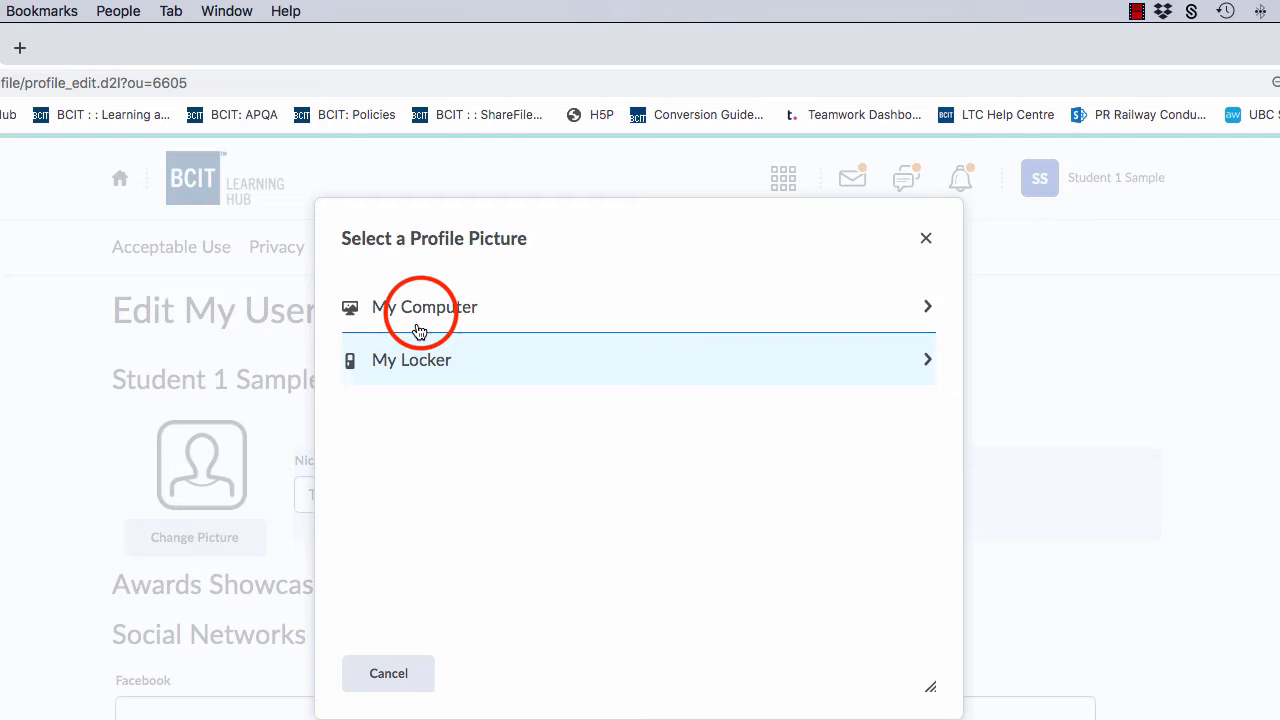
Upload 'Taylor for LH Videos.jpg' from the computer as the profile picture and save the profile.
{"action": "left_click", "coordinate": [421, 318]}
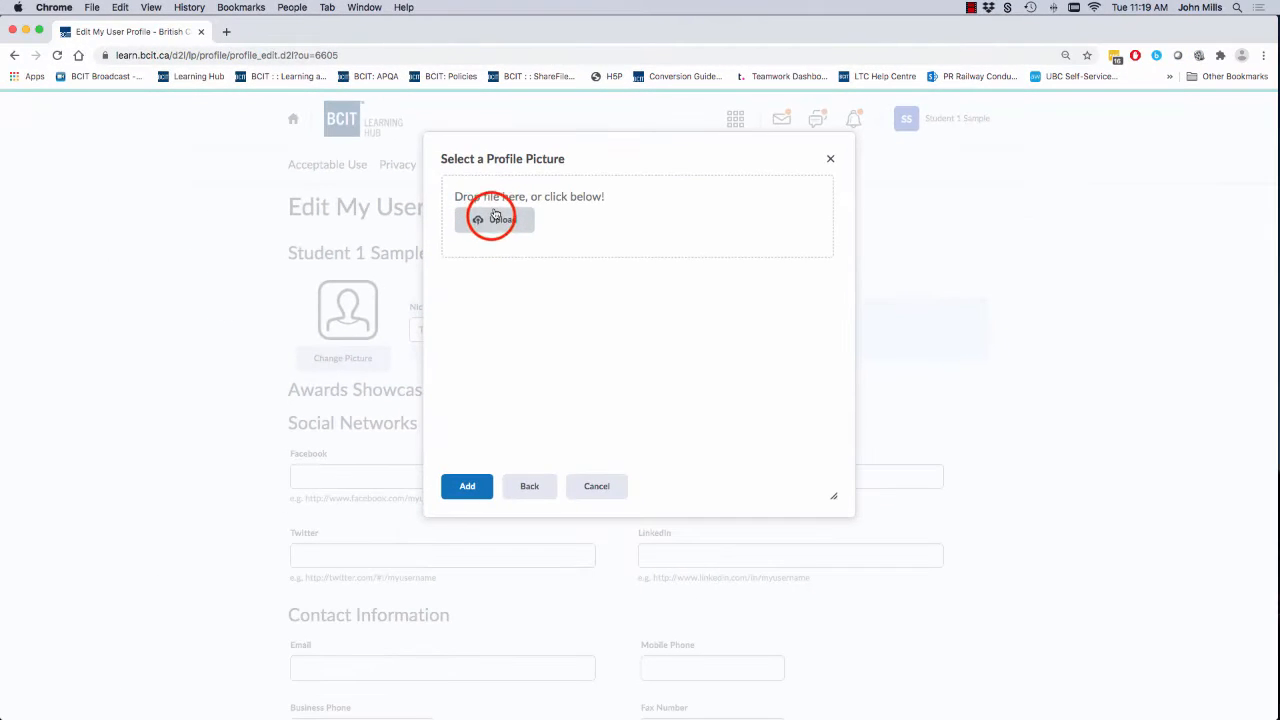
{"action": "left_click", "coordinate": [492, 220]}
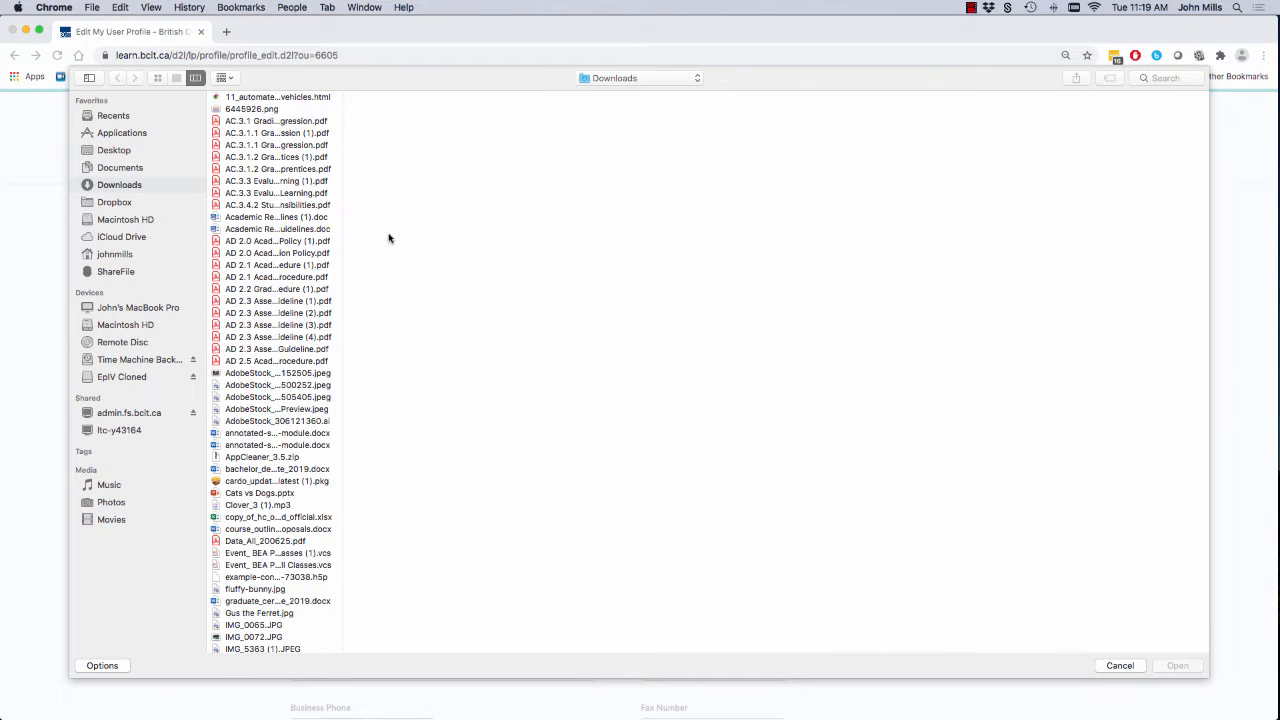
{"action": "scroll", "coordinate": [263, 414], "scroll_direction": "down", "scroll_amount": 5}
{"action": "scroll", "coordinate": [258, 415], "scroll_direction": "down", "scroll_amount": 5}
{"action": "scroll", "coordinate": [258, 480], "scroll_direction": "down", "scroll_amount": 2}
{"action": "scroll", "coordinate": [250, 530], "scroll_direction": "down", "scroll_amount": 2}
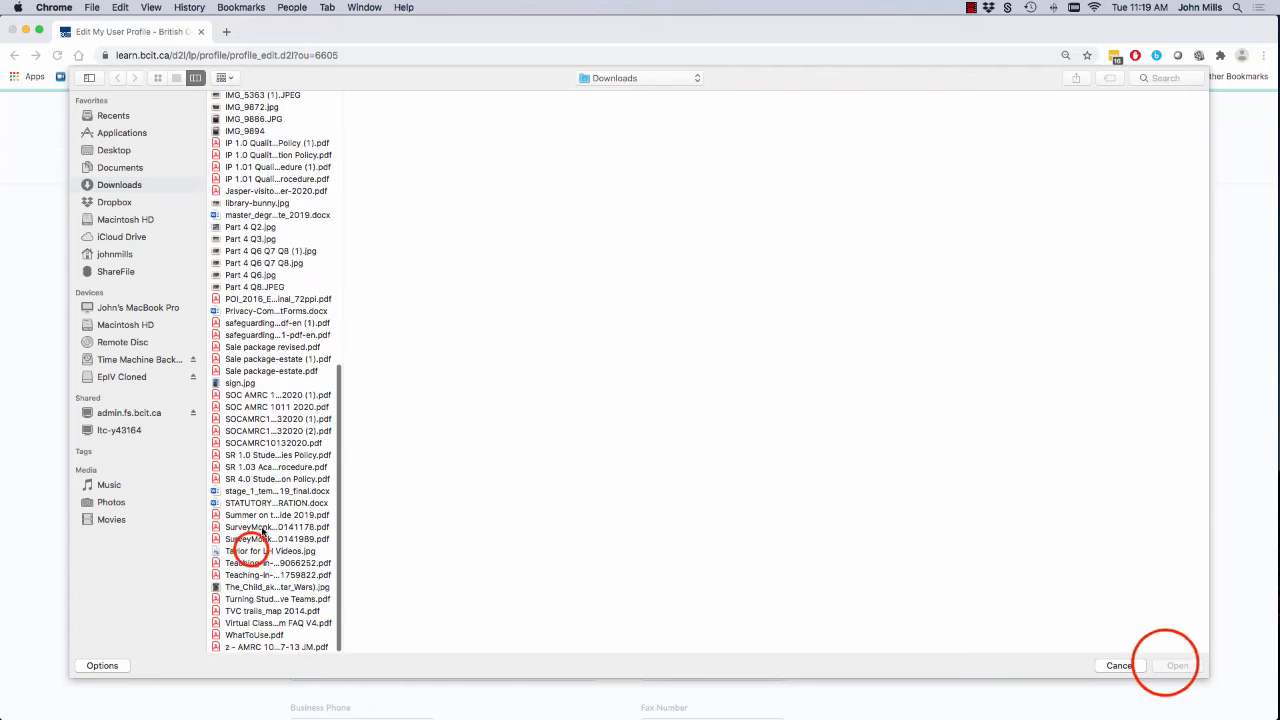
{"action": "left_click", "coordinate": [268, 551]}
{"action": "left_click", "coordinate": [1166, 665]}
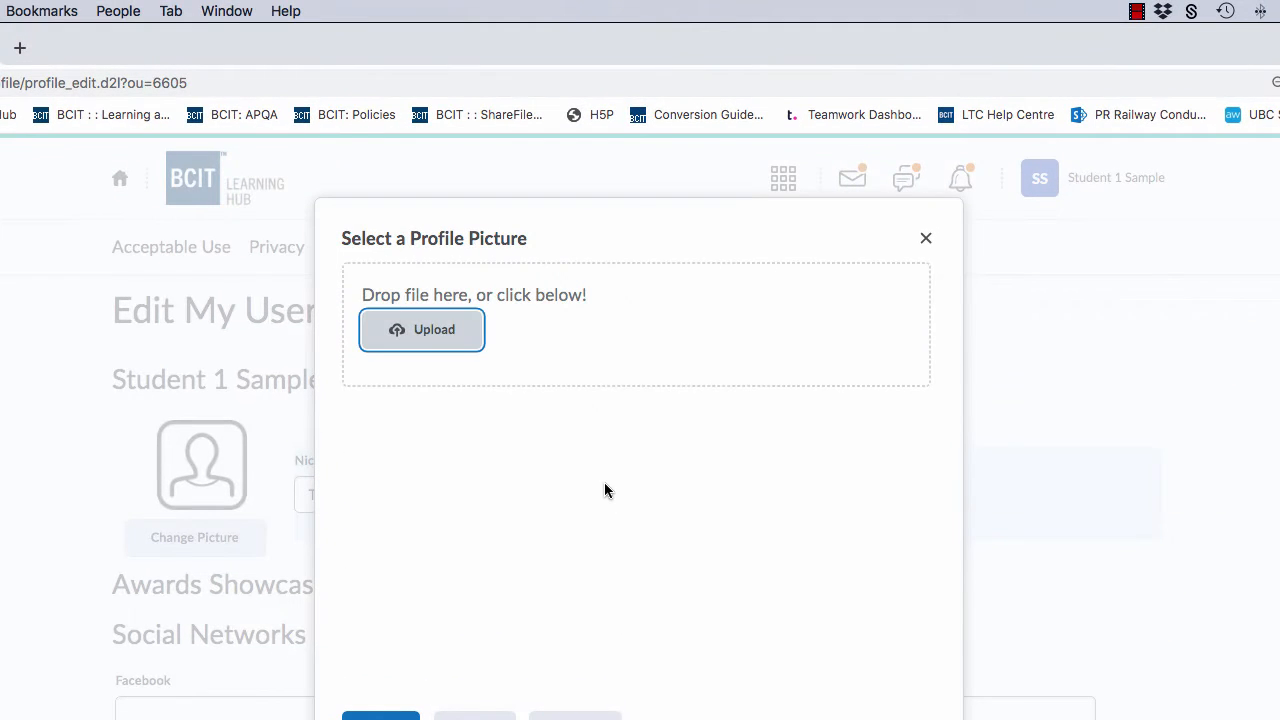
{"action": "left_click", "coordinate": [372, 546]}
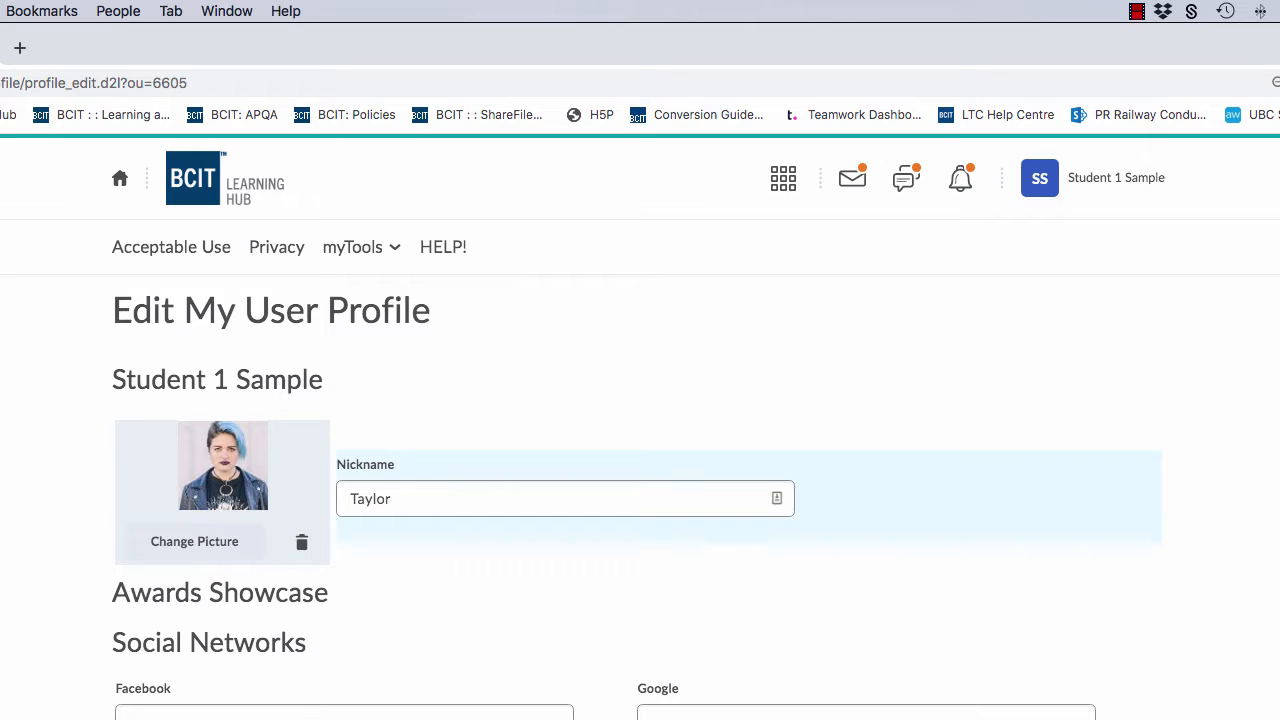
{"action": "scroll", "coordinate": [243, 650], "scroll_direction": "down", "scroll_amount": 5}
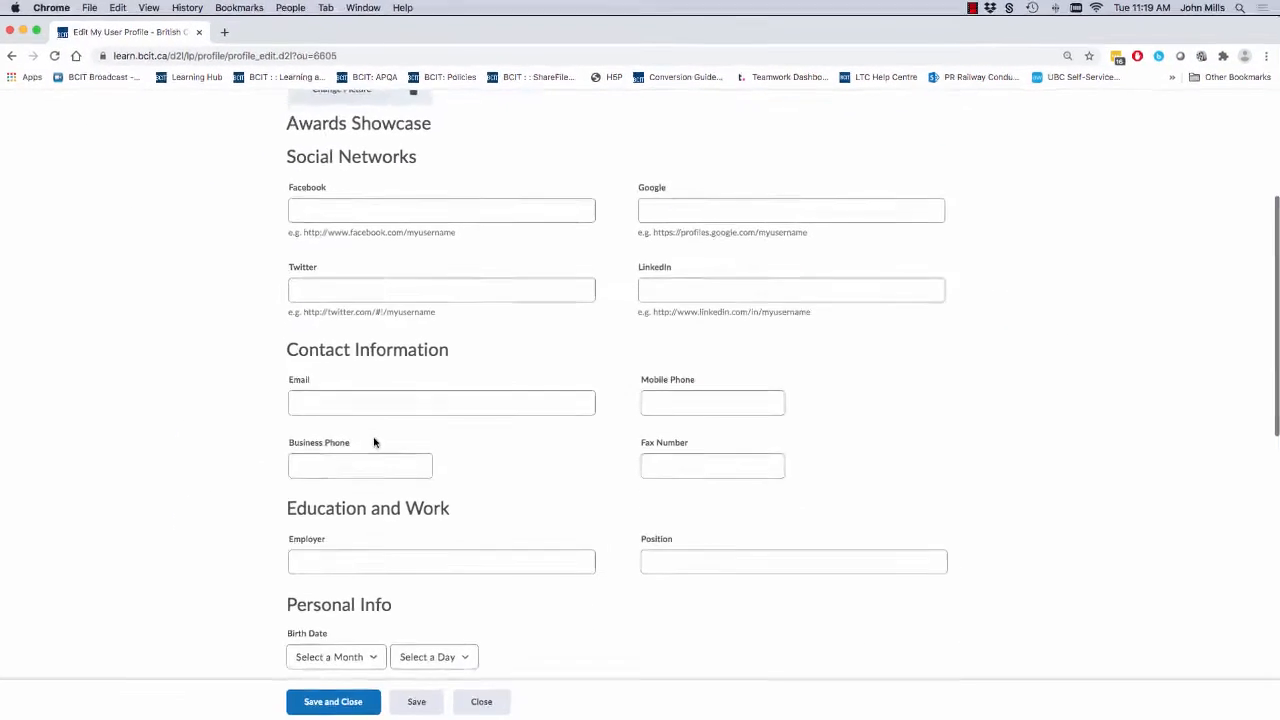
{"action": "scroll", "coordinate": [374, 442], "scroll_direction": "down", "scroll_amount": 3}
{"action": "left_click", "coordinate": [333, 698]}
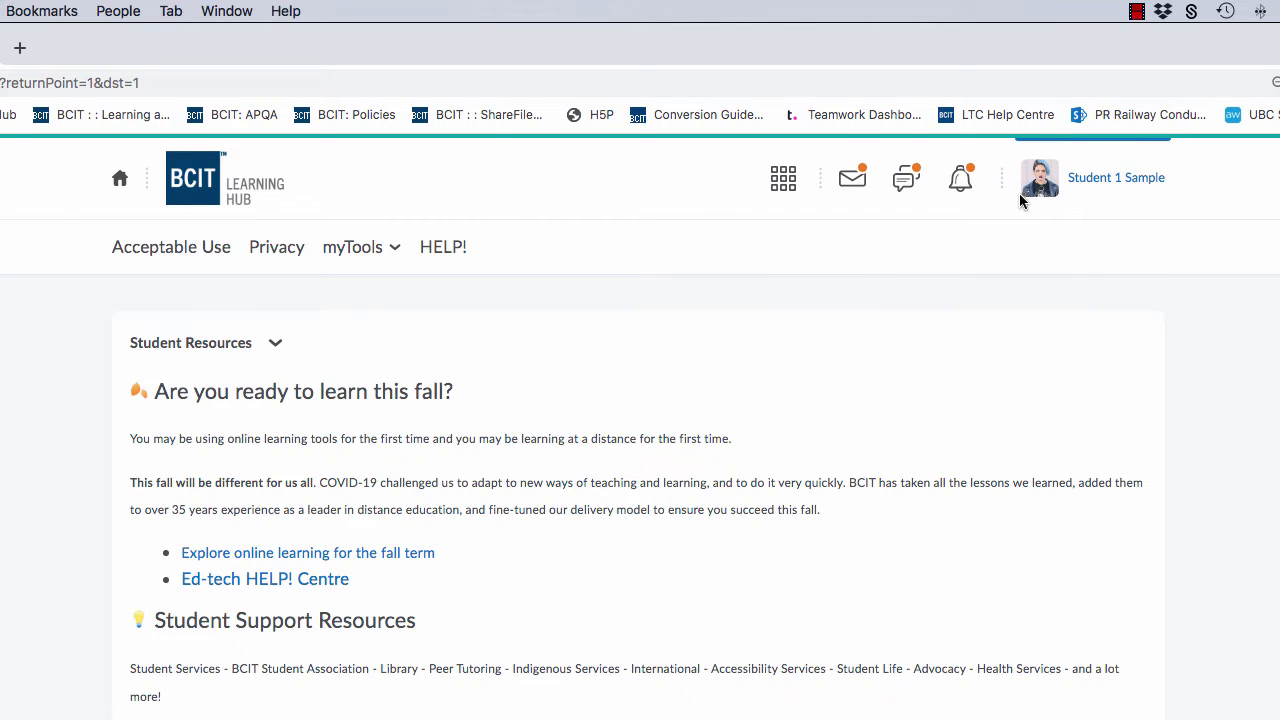
{"action": "left_click", "coordinate": [1076, 182]}
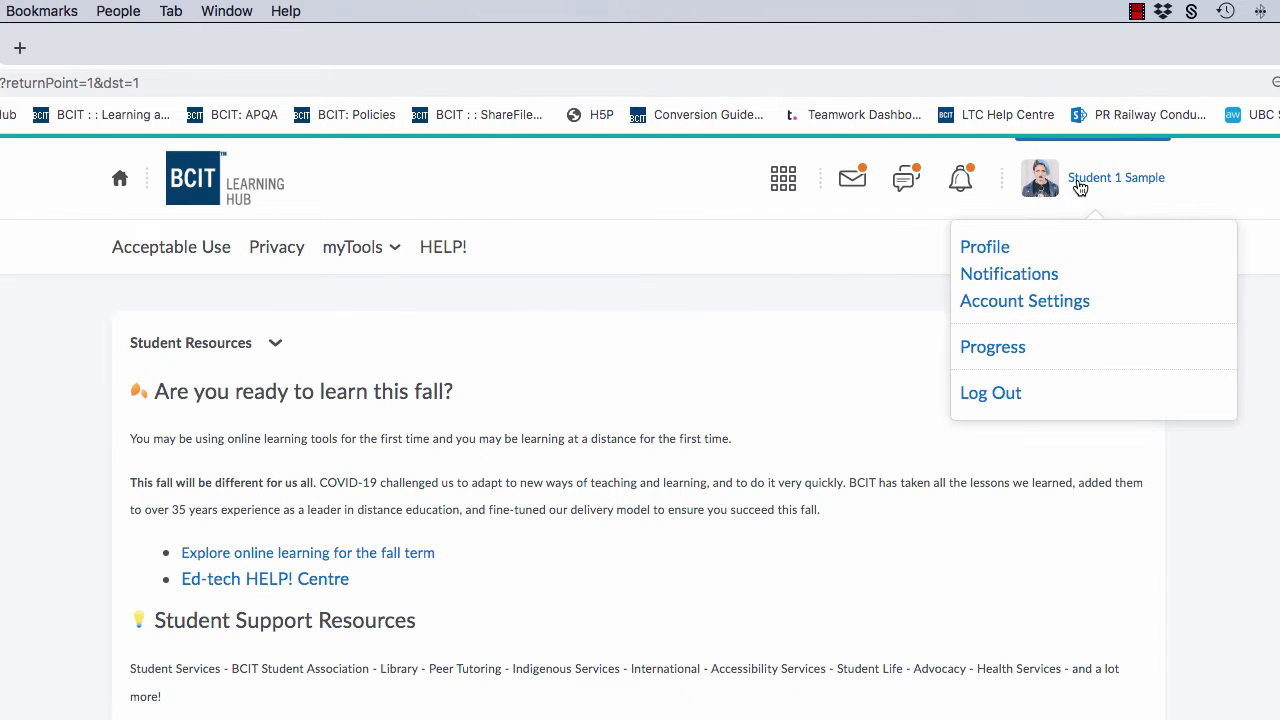
{"action": "left_click", "coordinate": [1033, 284]}
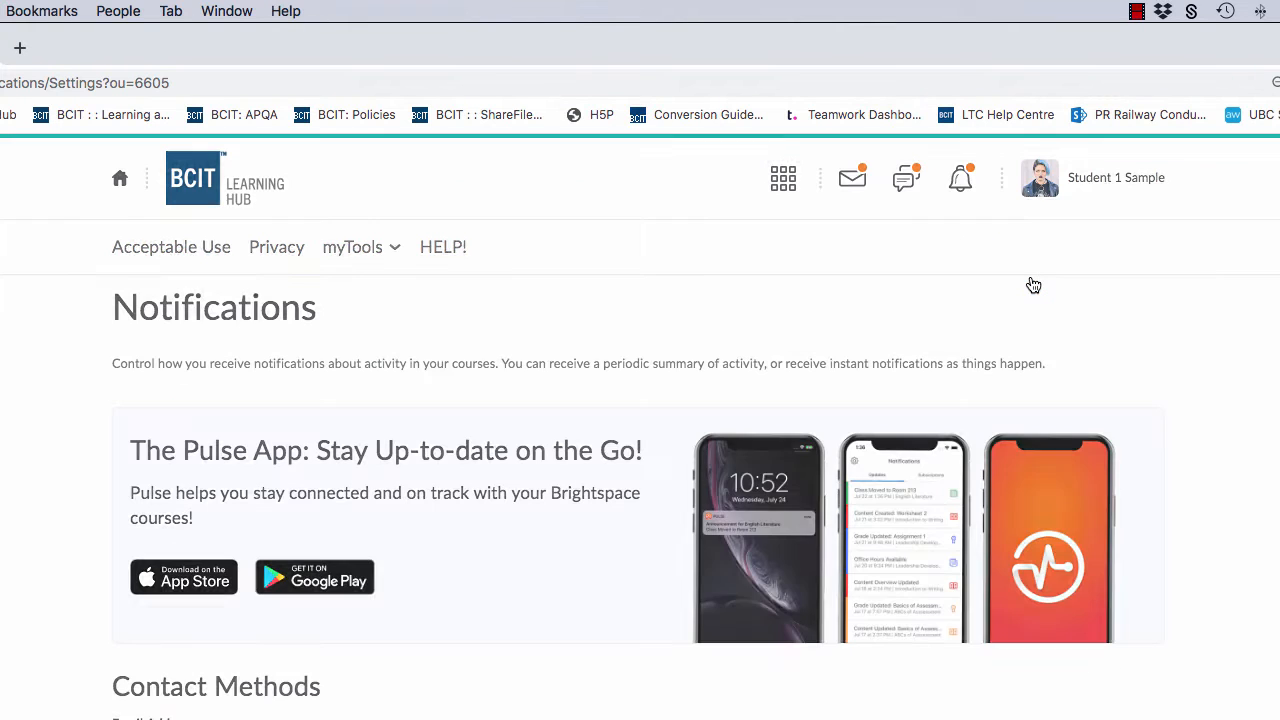
{"action": "scroll", "coordinate": [71, 416], "scroll_direction": "down", "scroll_amount": 3}
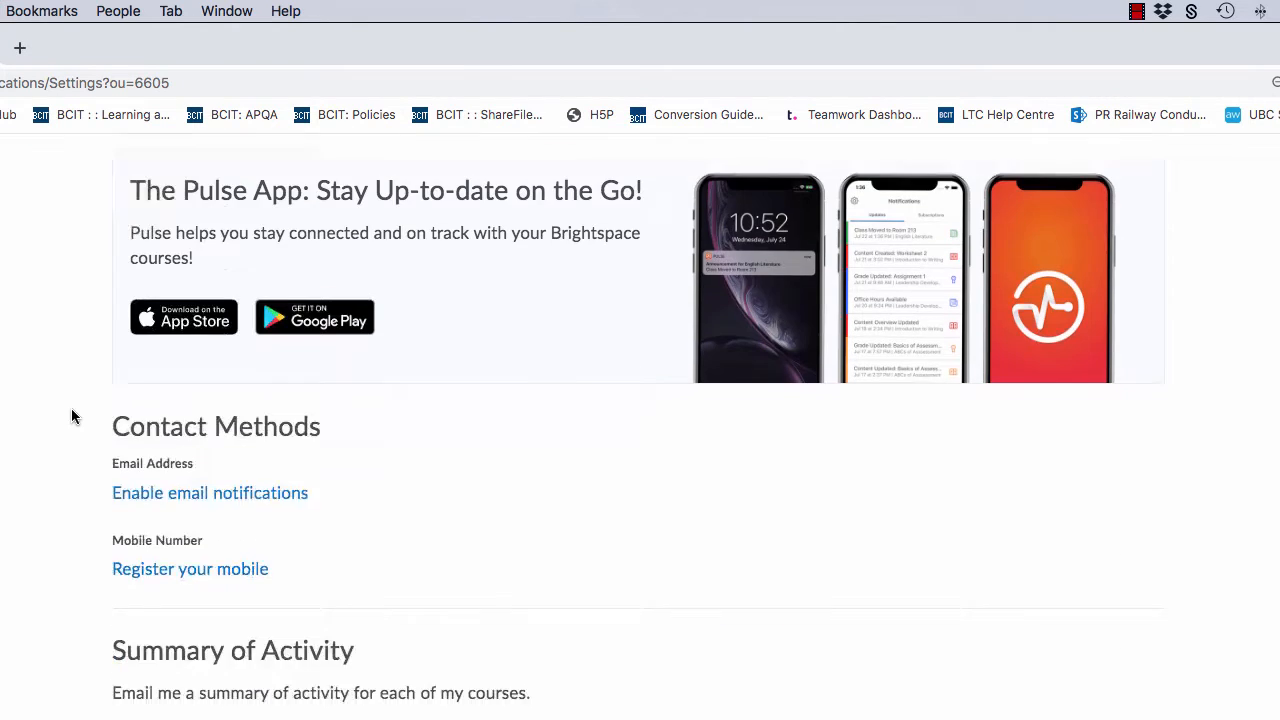
{"action": "scroll", "coordinate": [71, 416], "scroll_direction": "down", "scroll_amount": 3}
{"action": "scroll", "coordinate": [71, 416], "scroll_direction": "down", "scroll_amount": 3}
{"action": "scroll", "coordinate": [71, 416], "scroll_direction": "down", "scroll_amount": 3}
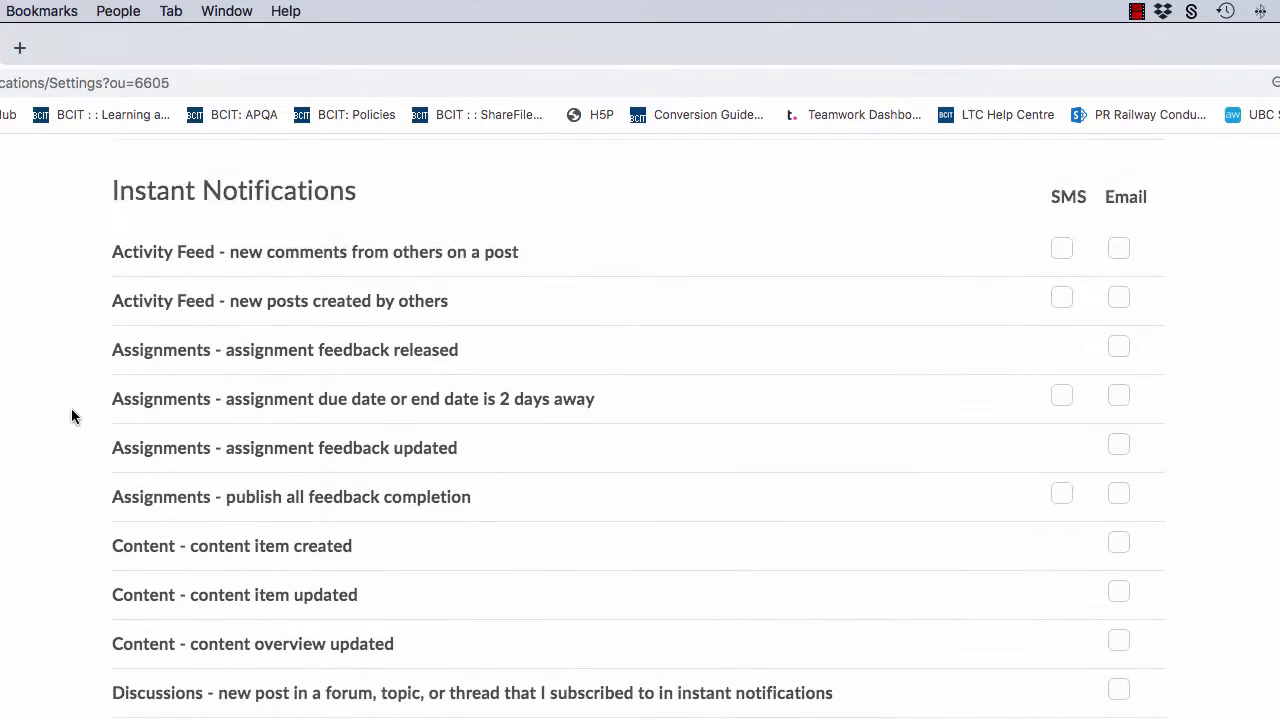
{"action": "scroll", "coordinate": [71, 416], "scroll_direction": "down", "scroll_amount": 4}
{"action": "scroll", "coordinate": [71, 416], "scroll_direction": "up", "scroll_amount": 5}
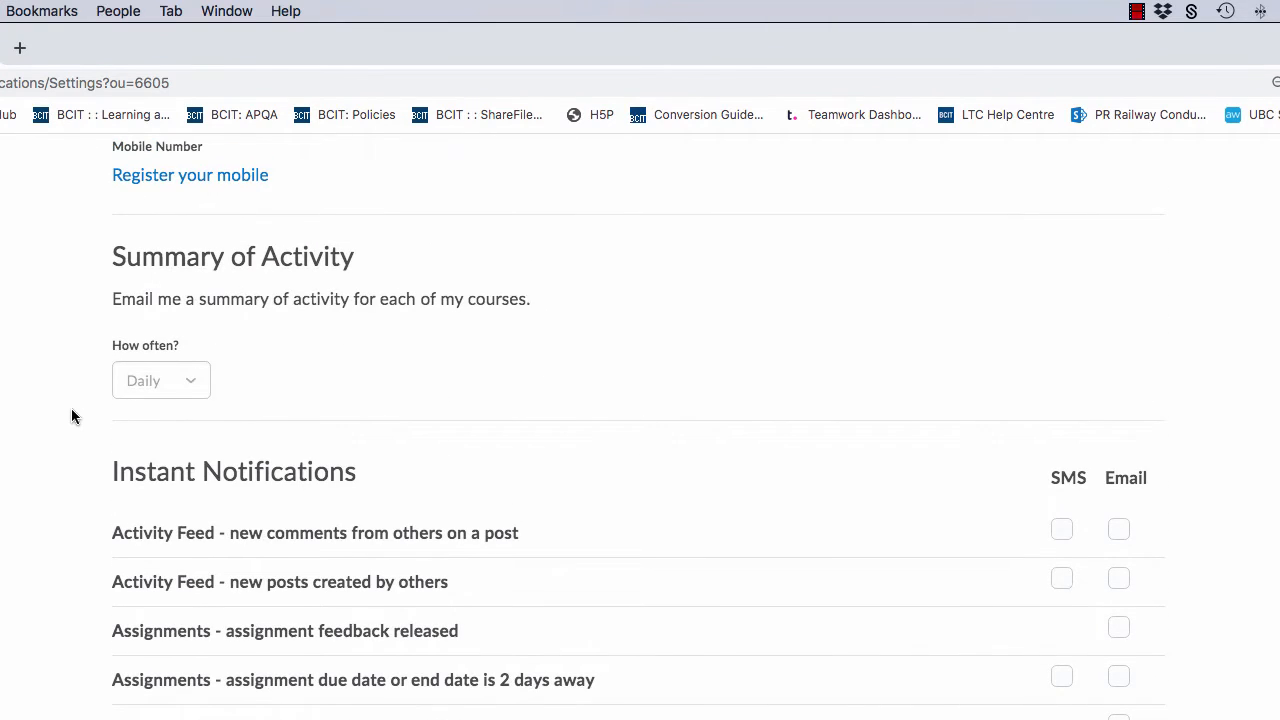
{"action": "scroll", "coordinate": [72, 416], "scroll_direction": "up", "scroll_amount": 2}
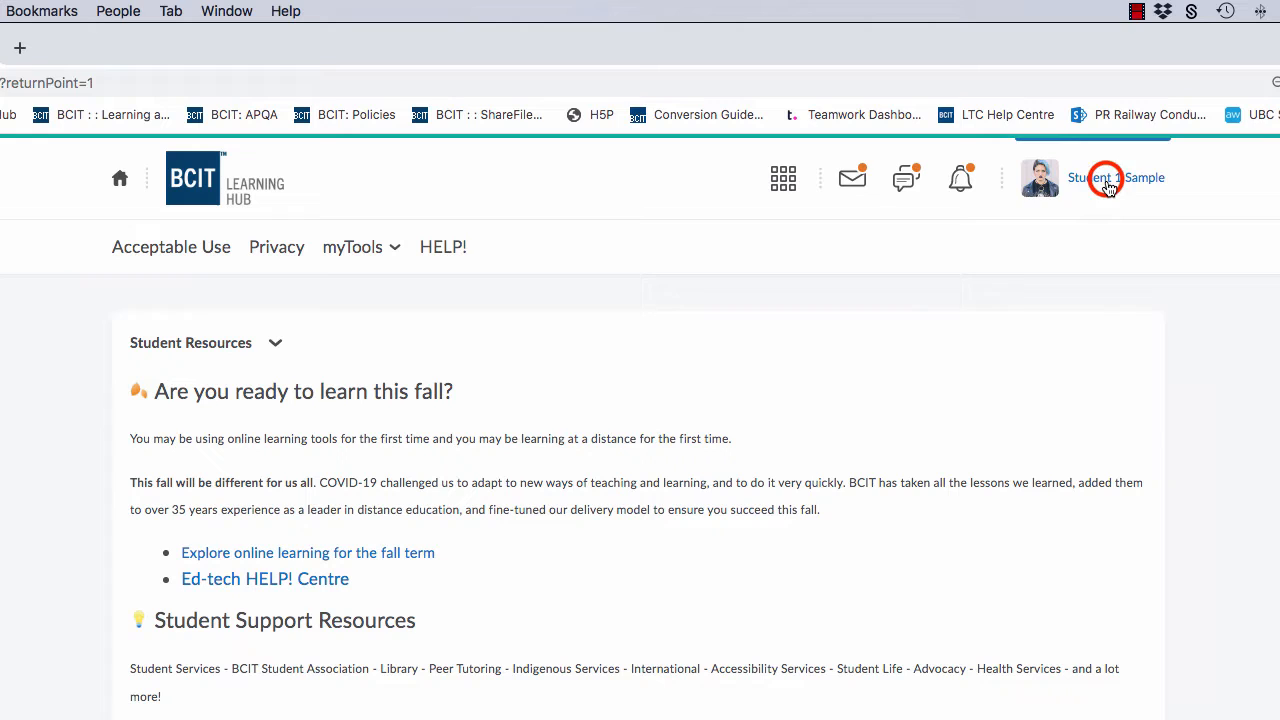
Review Account Settings, Discussions and Email preferences, then return to the Learning Hub homepage.
{"action": "left_click", "coordinate": [1109, 178]}
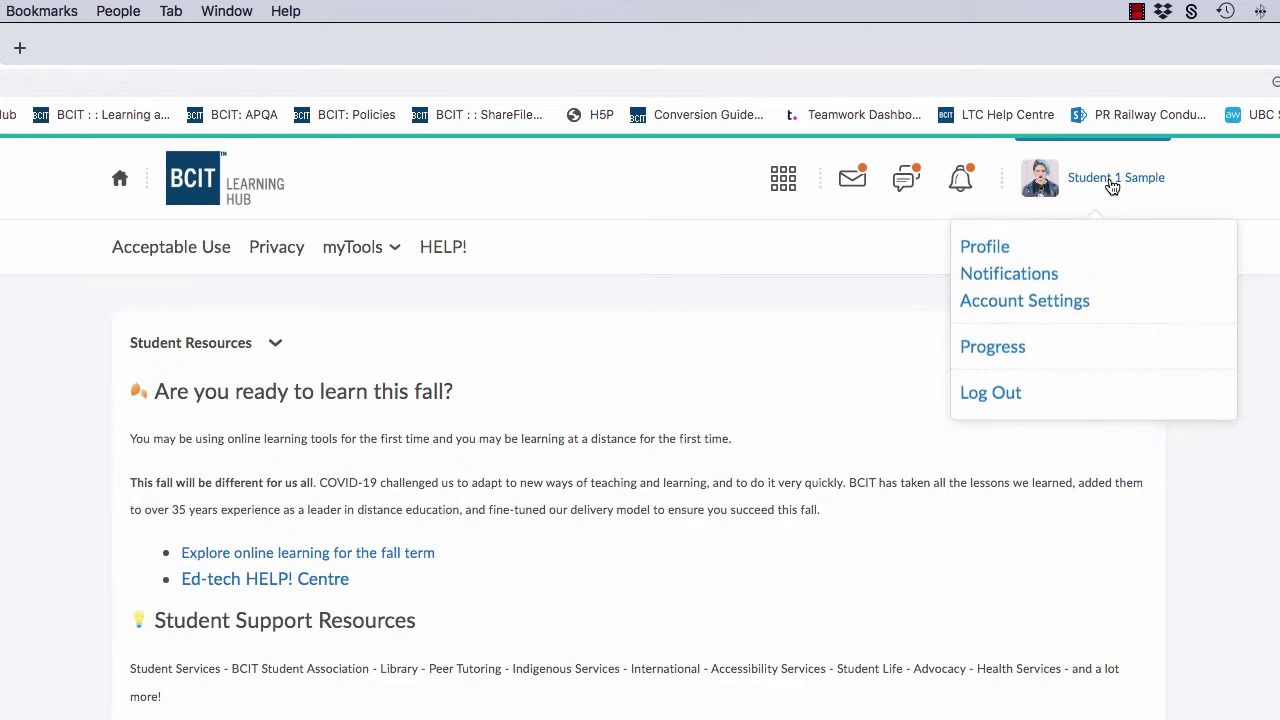
{"action": "left_click", "coordinate": [1025, 311]}
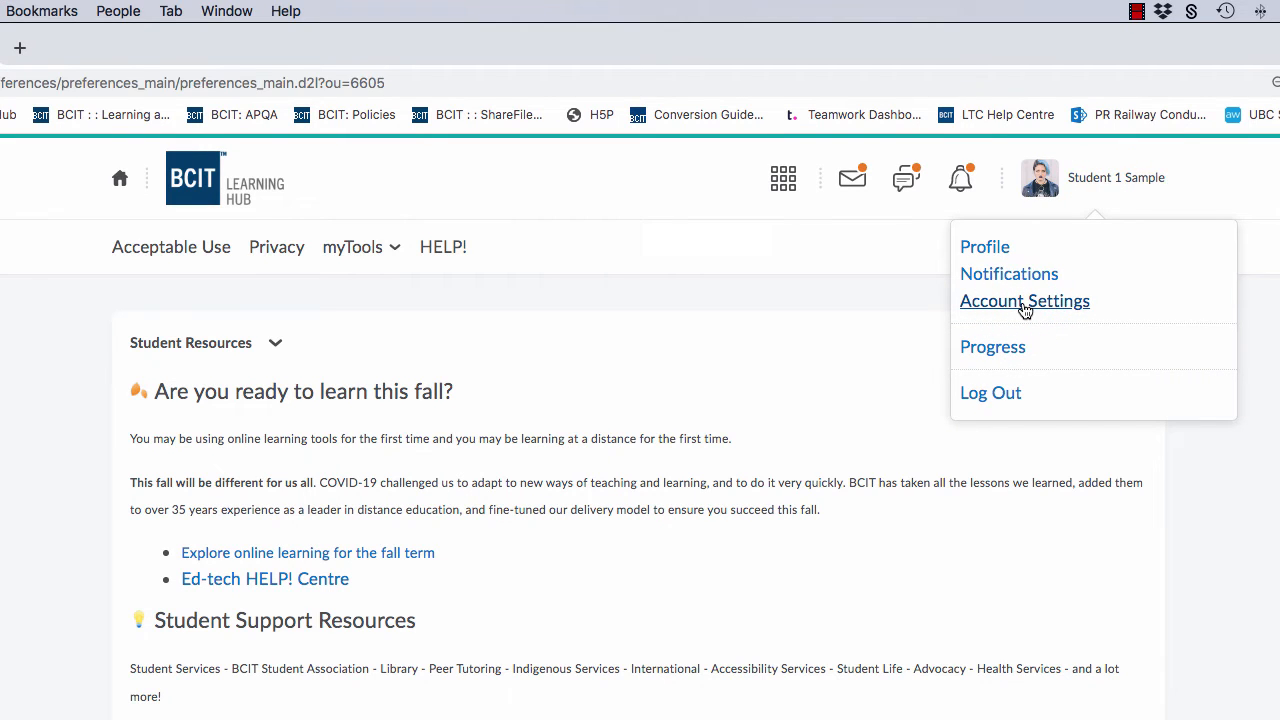
{"action": "scroll", "coordinate": [517, 389], "scroll_direction": "down", "scroll_amount": 2}
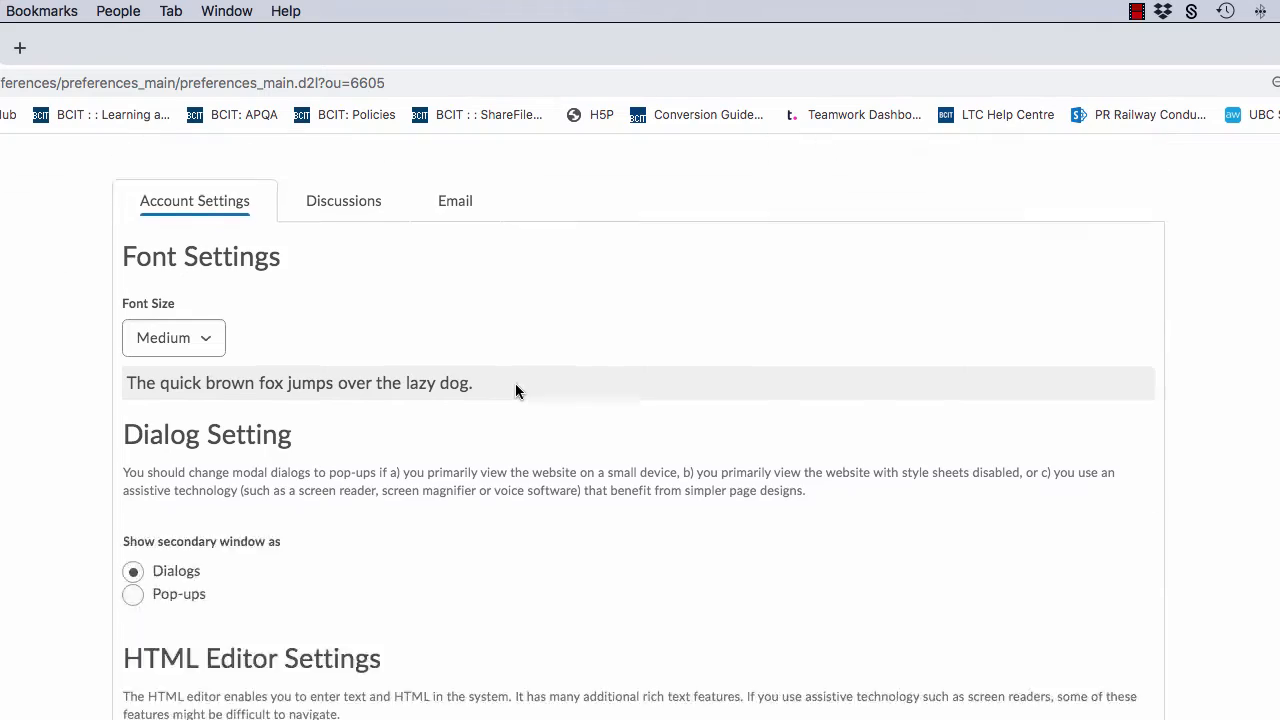
{"action": "scroll", "coordinate": [517, 389], "scroll_direction": "down", "scroll_amount": 5}
{"action": "scroll", "coordinate": [517, 389], "scroll_direction": "down", "scroll_amount": 5}
{"action": "scroll", "coordinate": [517, 389], "scroll_direction": "down", "scroll_amount": 5}
{"action": "scroll", "coordinate": [517, 389], "scroll_direction": "up", "scroll_amount": 10}
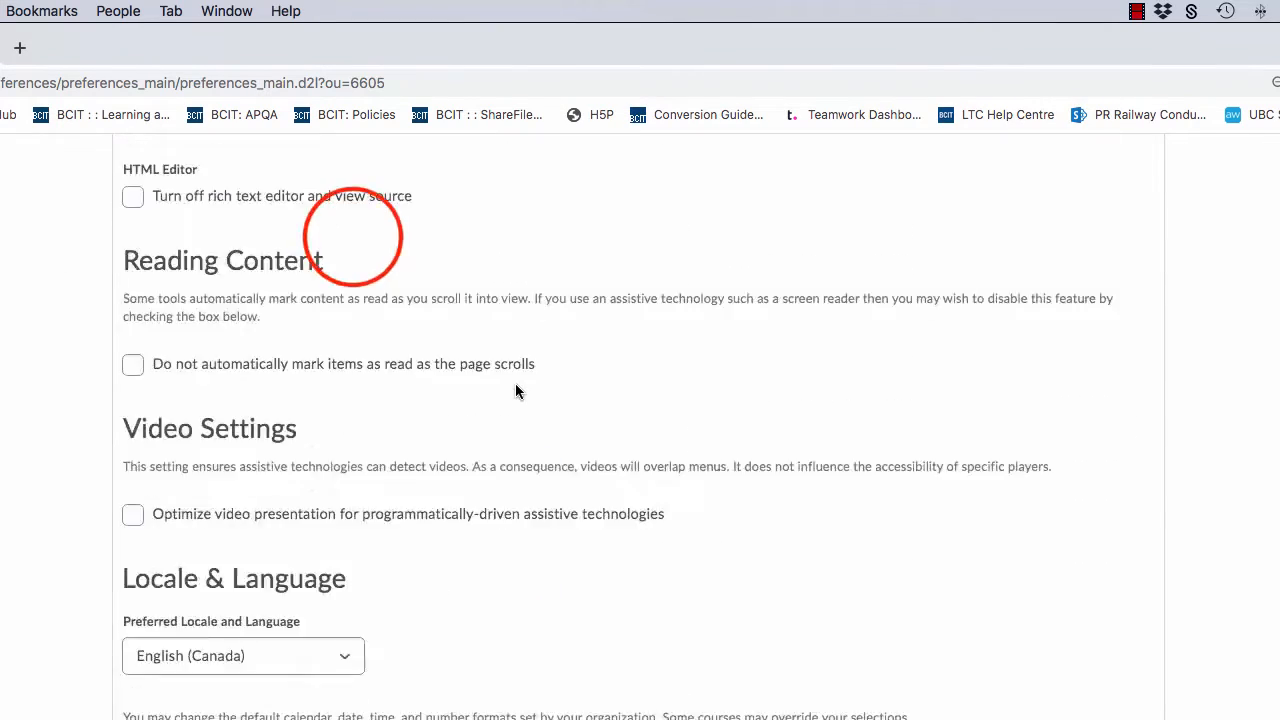
{"action": "scroll", "coordinate": [517, 389], "scroll_direction": "up", "scroll_amount": 7}
{"action": "left_click", "coordinate": [357, 242]}
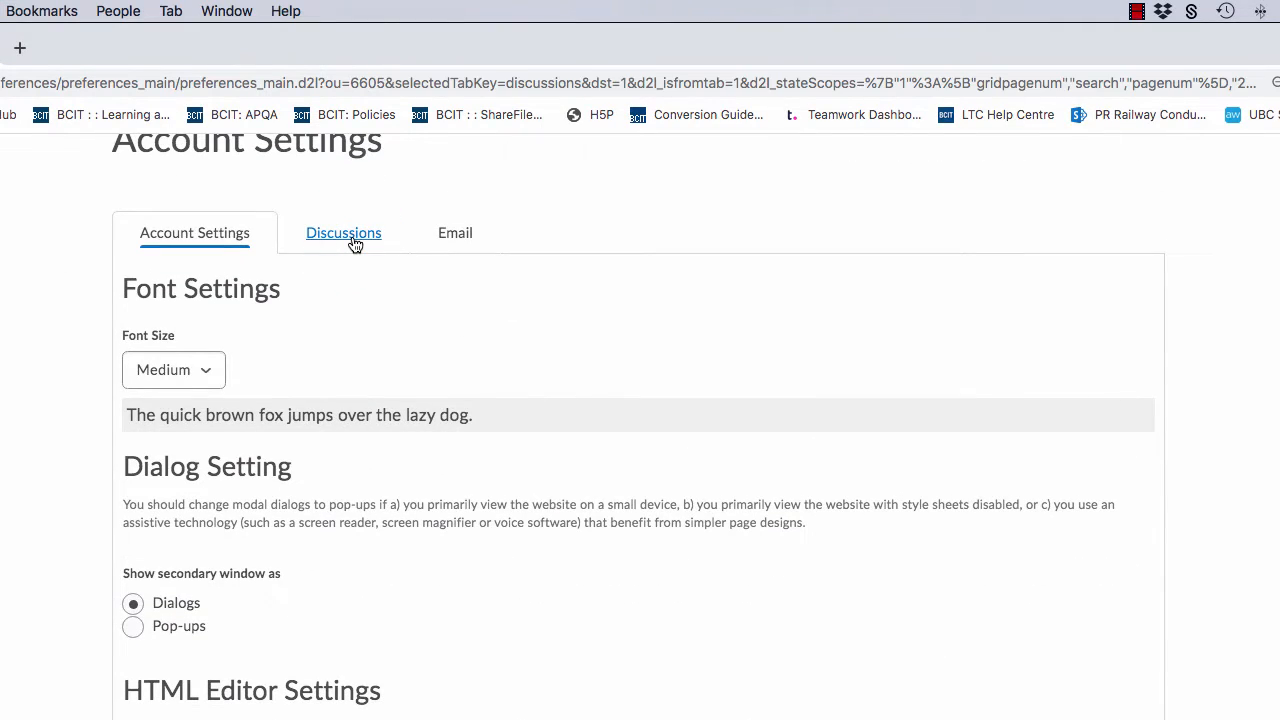
{"action": "scroll", "coordinate": [450, 395], "scroll_direction": "down", "scroll_amount": 2}
{"action": "scroll", "coordinate": [450, 395], "scroll_direction": "down", "scroll_amount": 3}
{"action": "scroll", "coordinate": [450, 395], "scroll_direction": "up", "scroll_amount": 5}
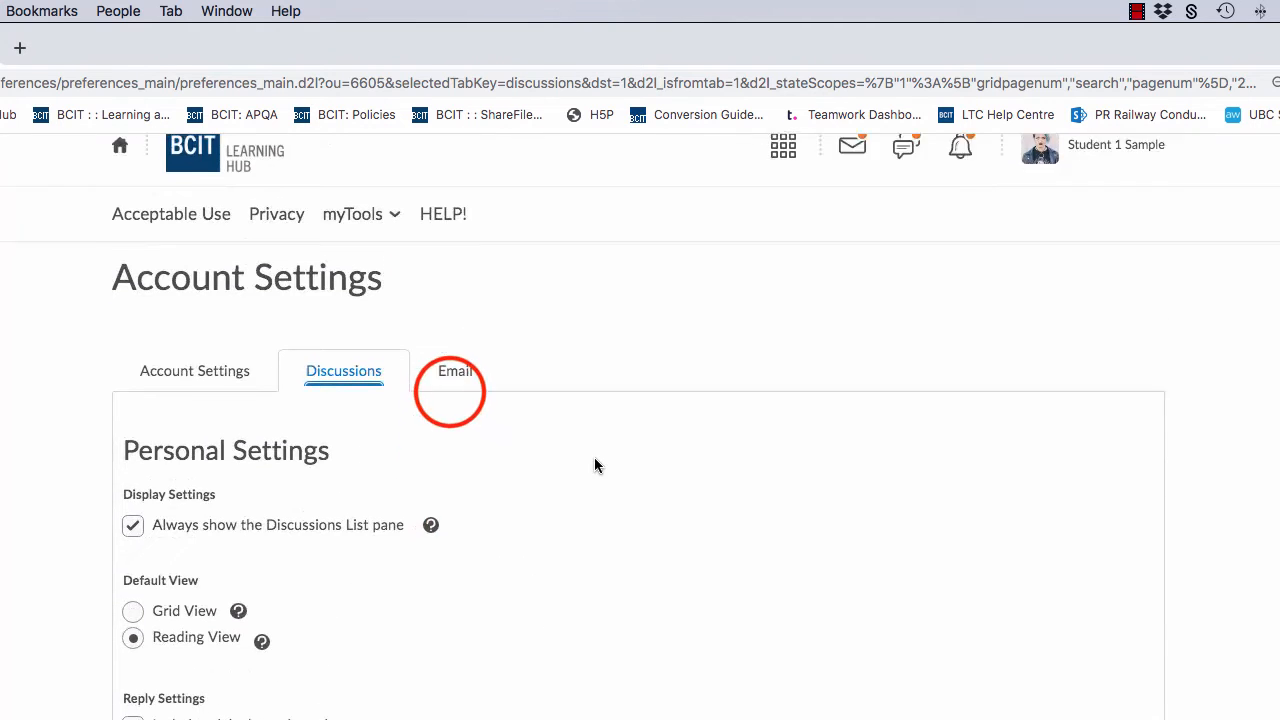
{"action": "left_click", "coordinate": [452, 400]}
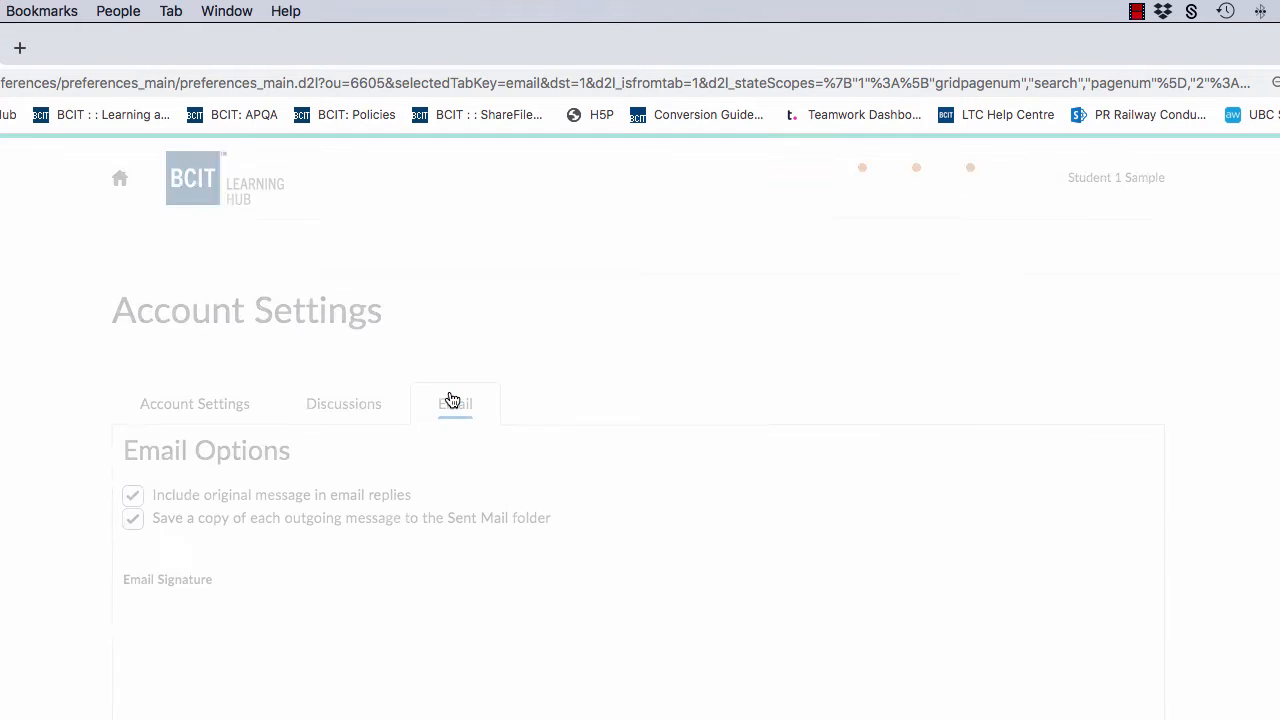
{"action": "scroll", "coordinate": [706, 466], "scroll_direction": "down", "scroll_amount": 4}
{"action": "scroll", "coordinate": [706, 466], "scroll_direction": "up", "scroll_amount": 4}
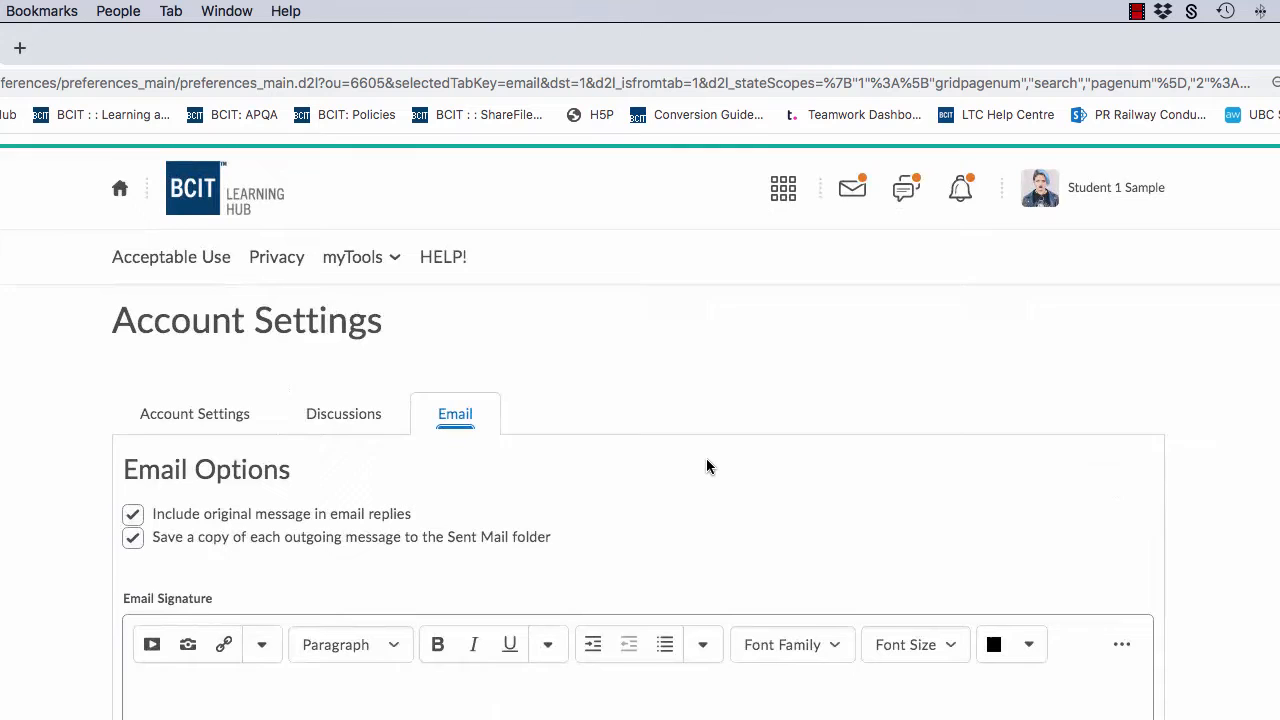
{"action": "left_click", "coordinate": [120, 178]}
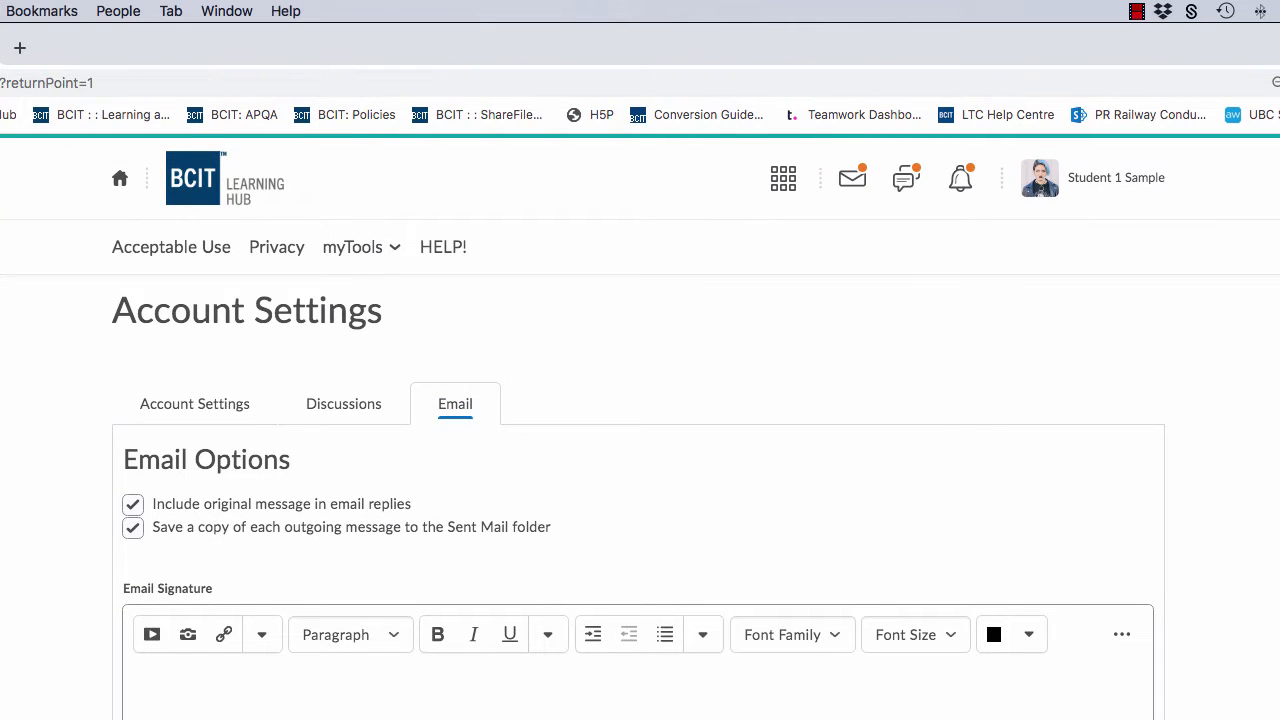
View the Progress Summary, switching to the AMRC-1013 and UWBW 1100 courses.
{"action": "left_click", "coordinate": [1128, 186]}
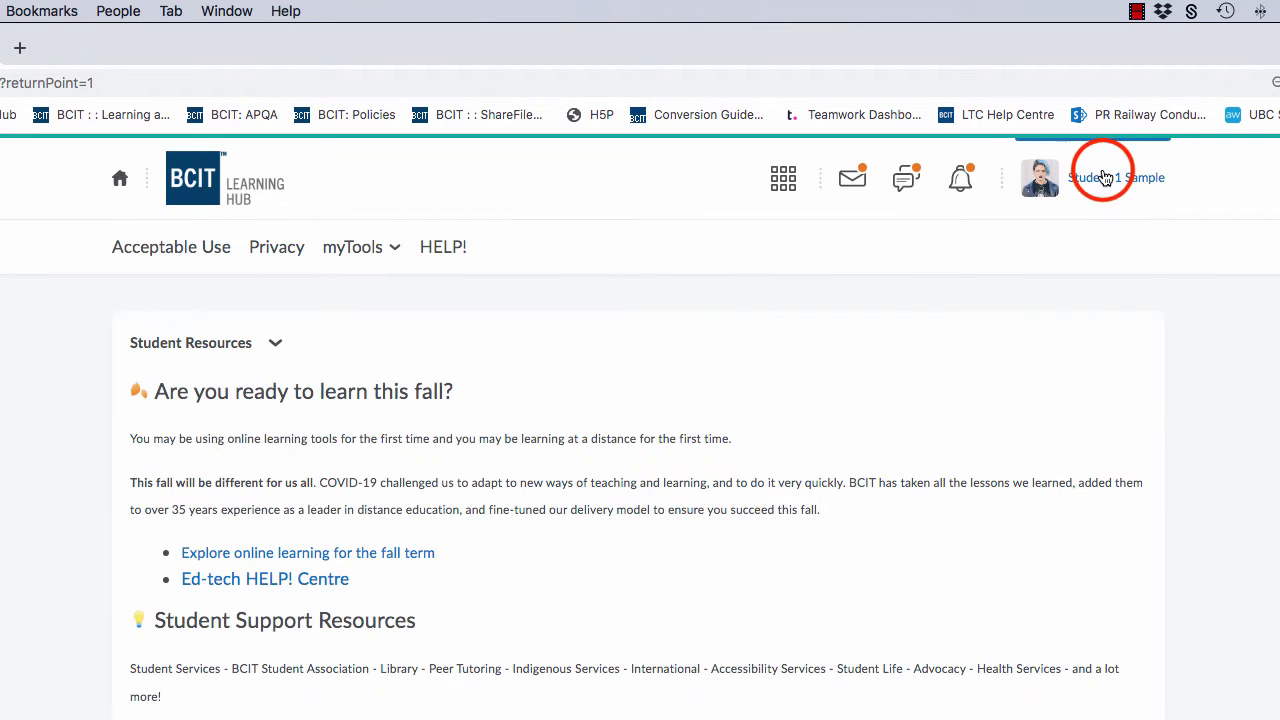
{"action": "left_click", "coordinate": [1102, 188]}
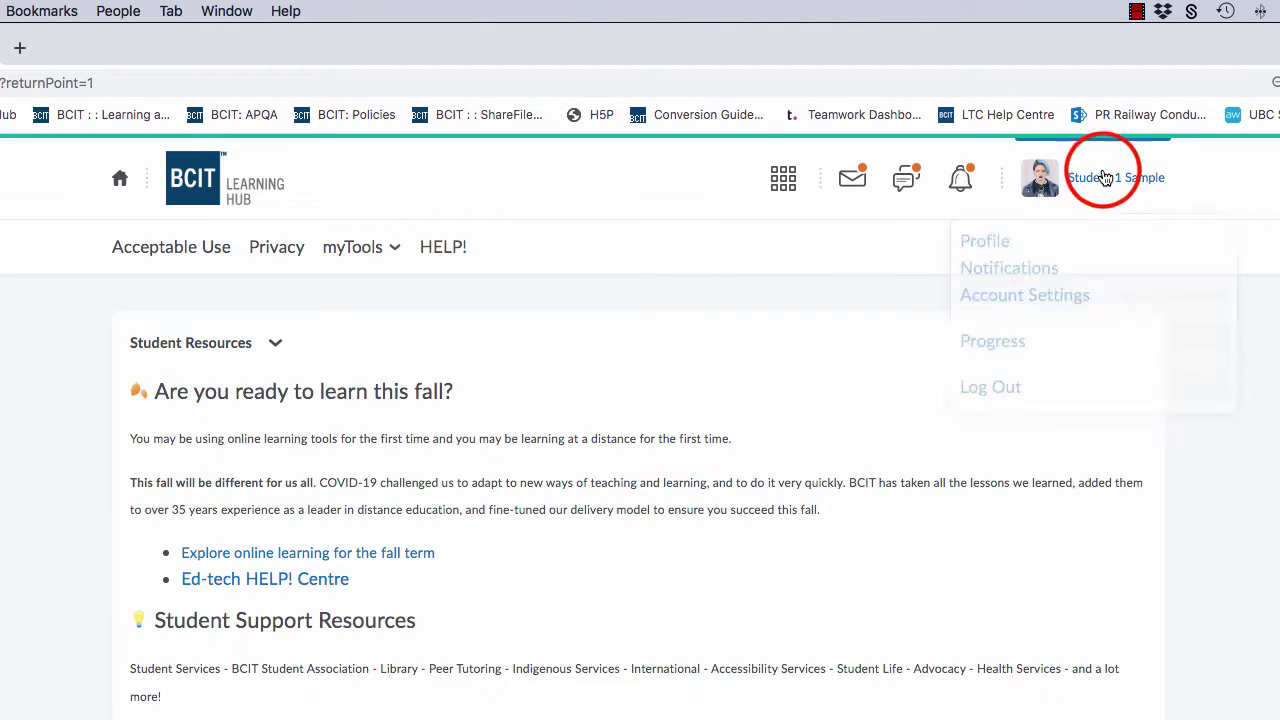
{"action": "left_click", "coordinate": [990, 350]}
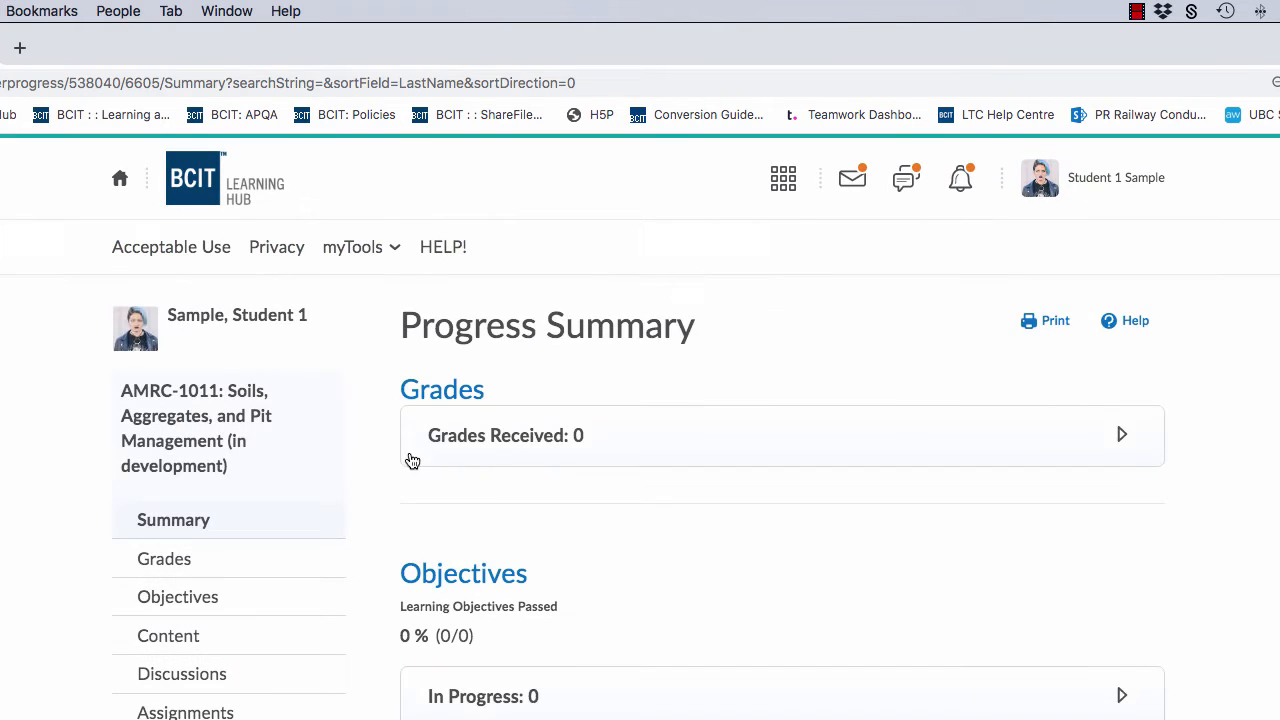
{"action": "scroll", "coordinate": [420, 460], "scroll_direction": "down", "scroll_amount": 2}
{"action": "scroll", "coordinate": [422, 461], "scroll_direction": "down", "scroll_amount": 3}
{"action": "scroll", "coordinate": [423, 457], "scroll_direction": "down", "scroll_amount": 4}
{"action": "scroll", "coordinate": [423, 457], "scroll_direction": "down", "scroll_amount": 3}
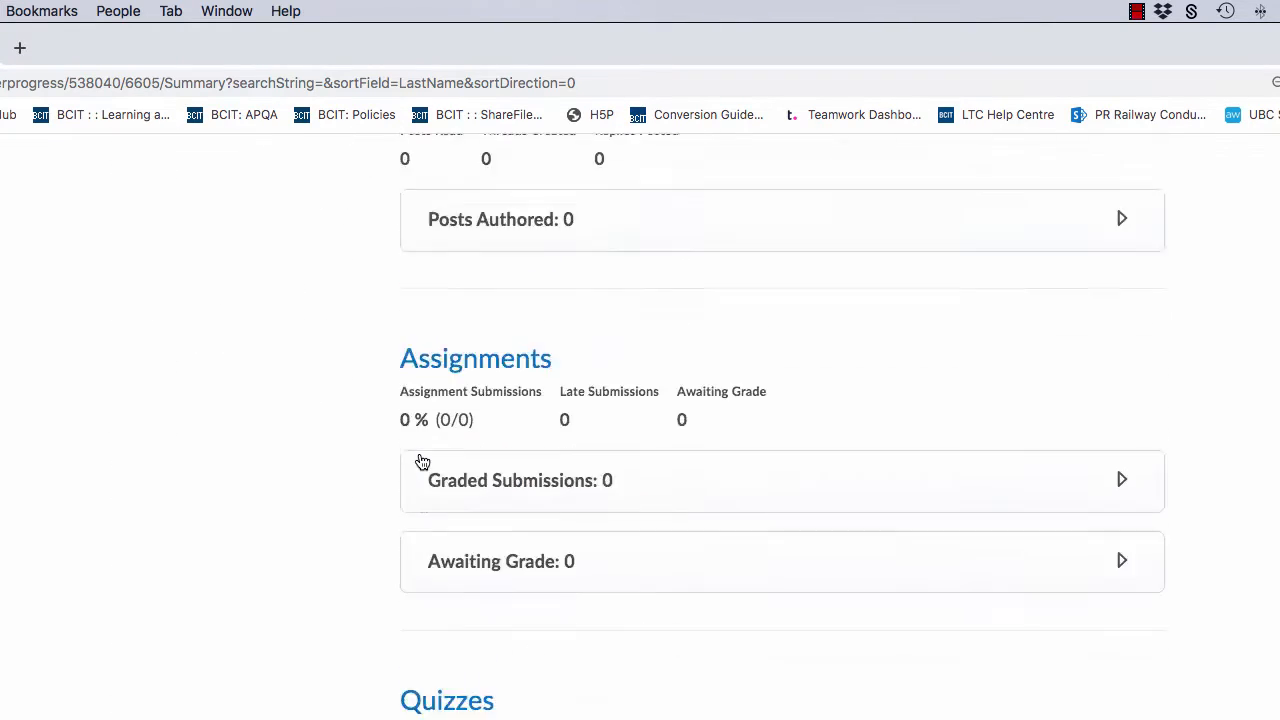
{"action": "scroll", "coordinate": [423, 457], "scroll_direction": "up", "scroll_amount": 8}
{"action": "left_click", "coordinate": [193, 659]}
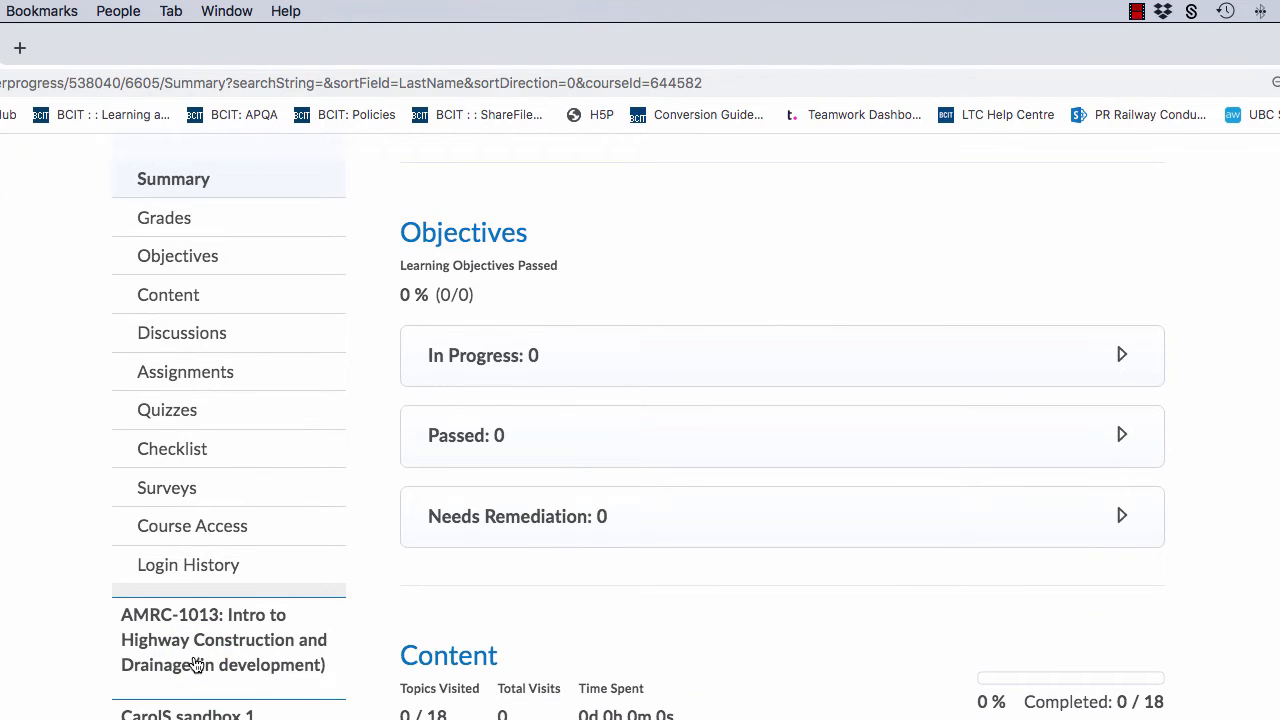
{"action": "scroll", "coordinate": [194, 665], "scroll_direction": "down", "scroll_amount": 3}
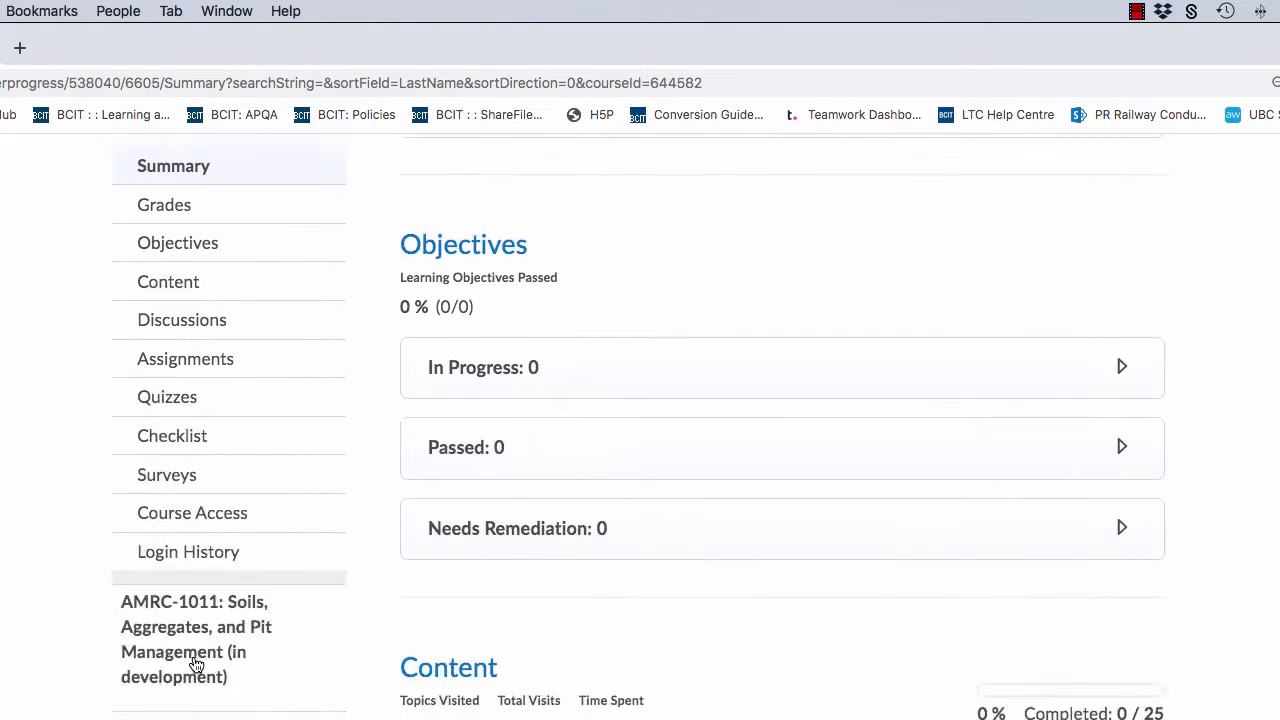
{"action": "scroll", "coordinate": [194, 665], "scroll_direction": "down", "scroll_amount": 3}
{"action": "left_click", "coordinate": [180, 520]}
Return to the Learning Hub homepage and show the account options menu.
{"action": "left_click", "coordinate": [119, 178]}
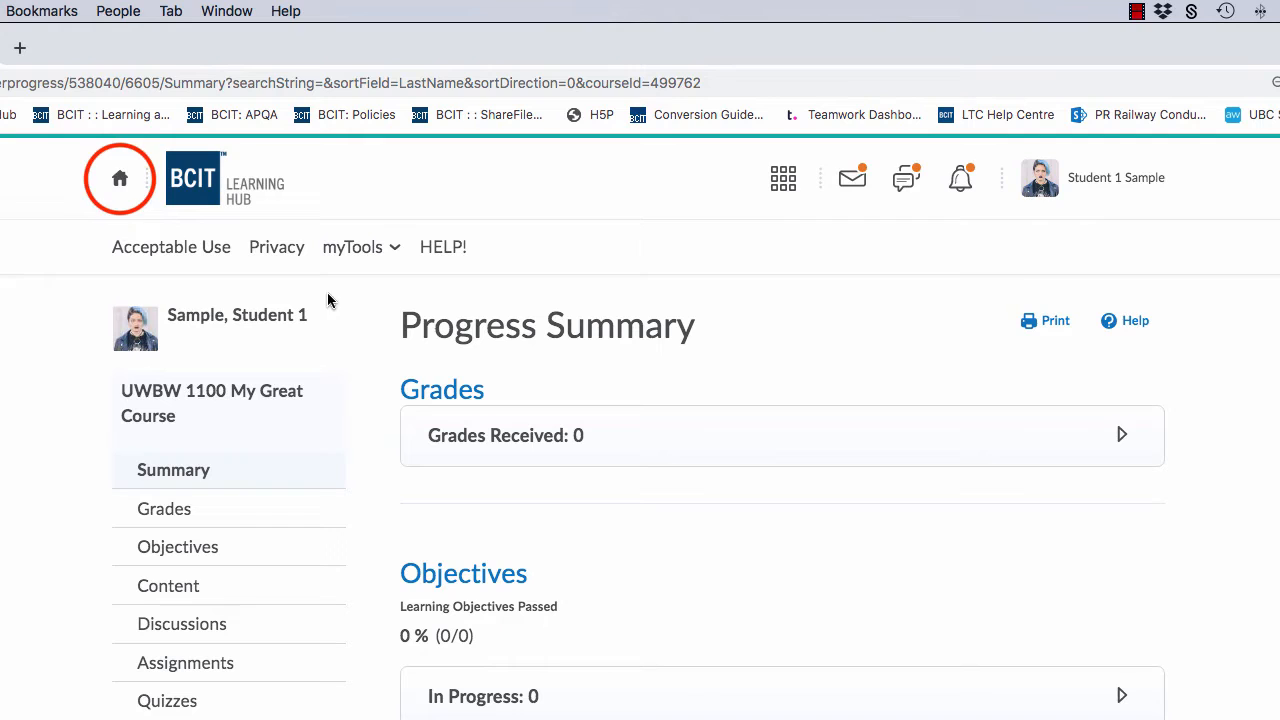
{"action": "left_click", "coordinate": [119, 178]}
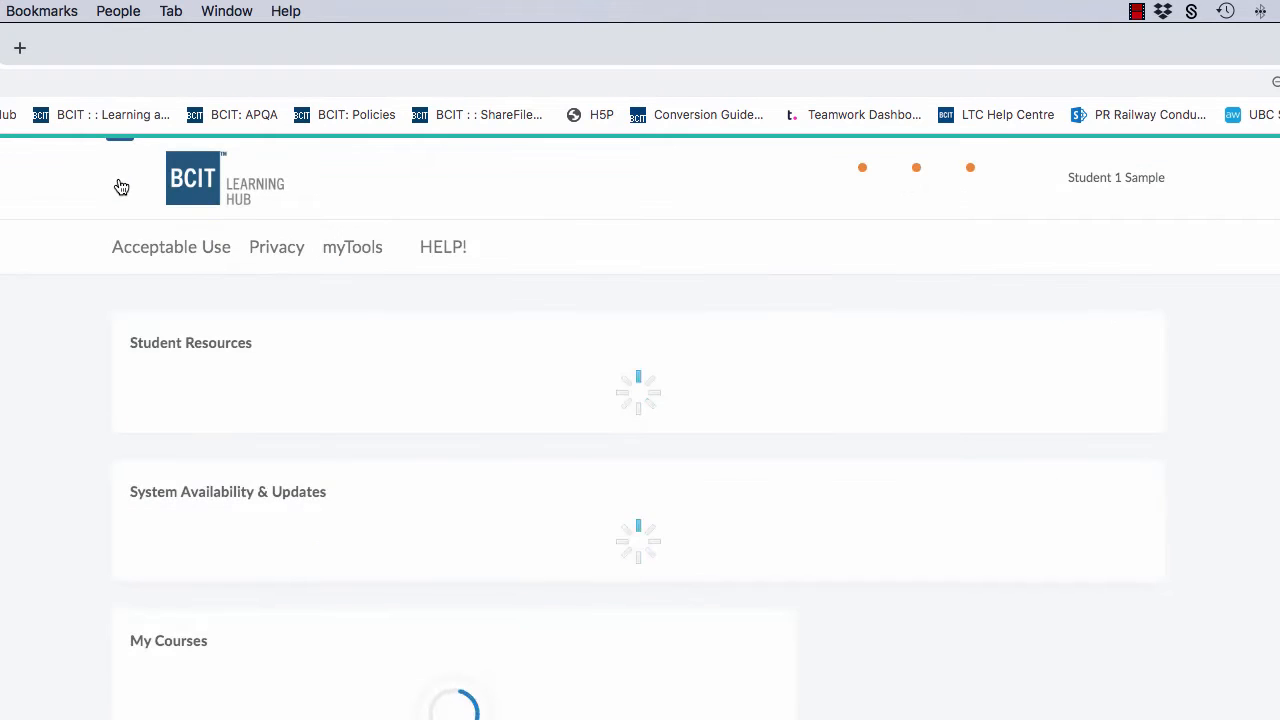
{"action": "left_click", "coordinate": [1118, 190]}
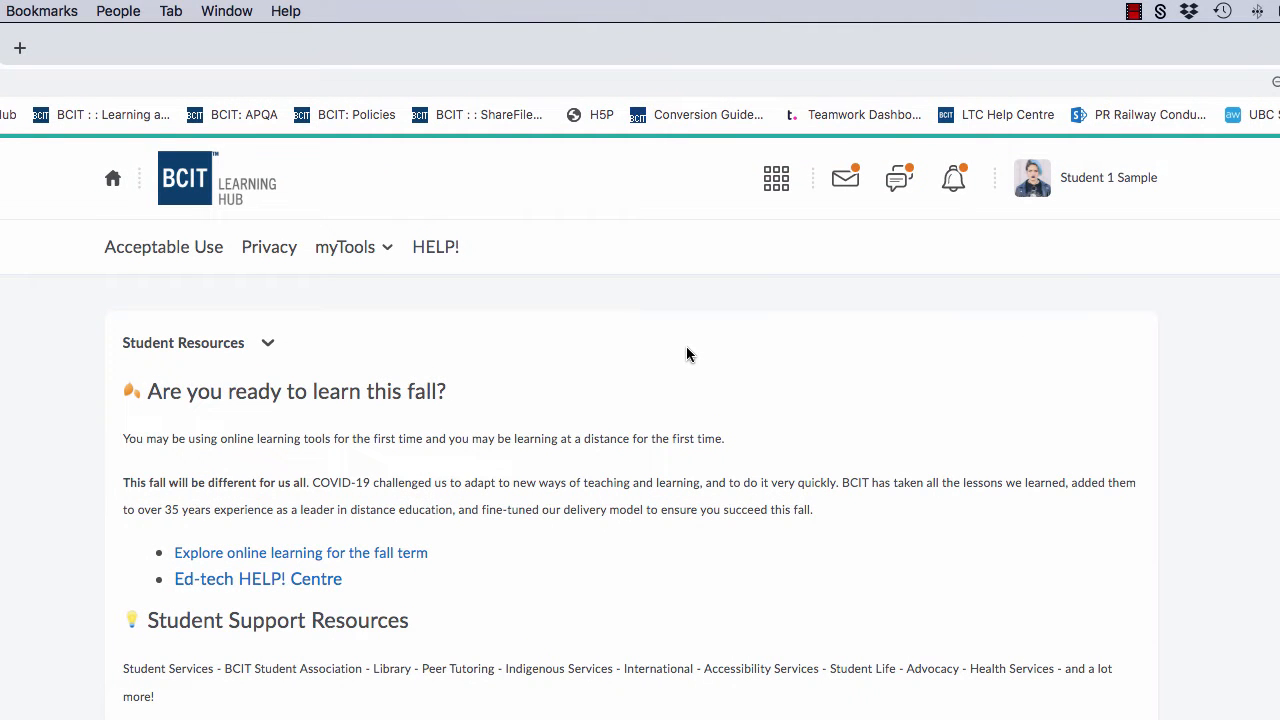
{"action": "scroll", "coordinate": [686, 353], "scroll_direction": "down", "scroll_amount": 1}
{"action": "scroll", "coordinate": [686, 353], "scroll_direction": "down", "scroll_amount": 2}
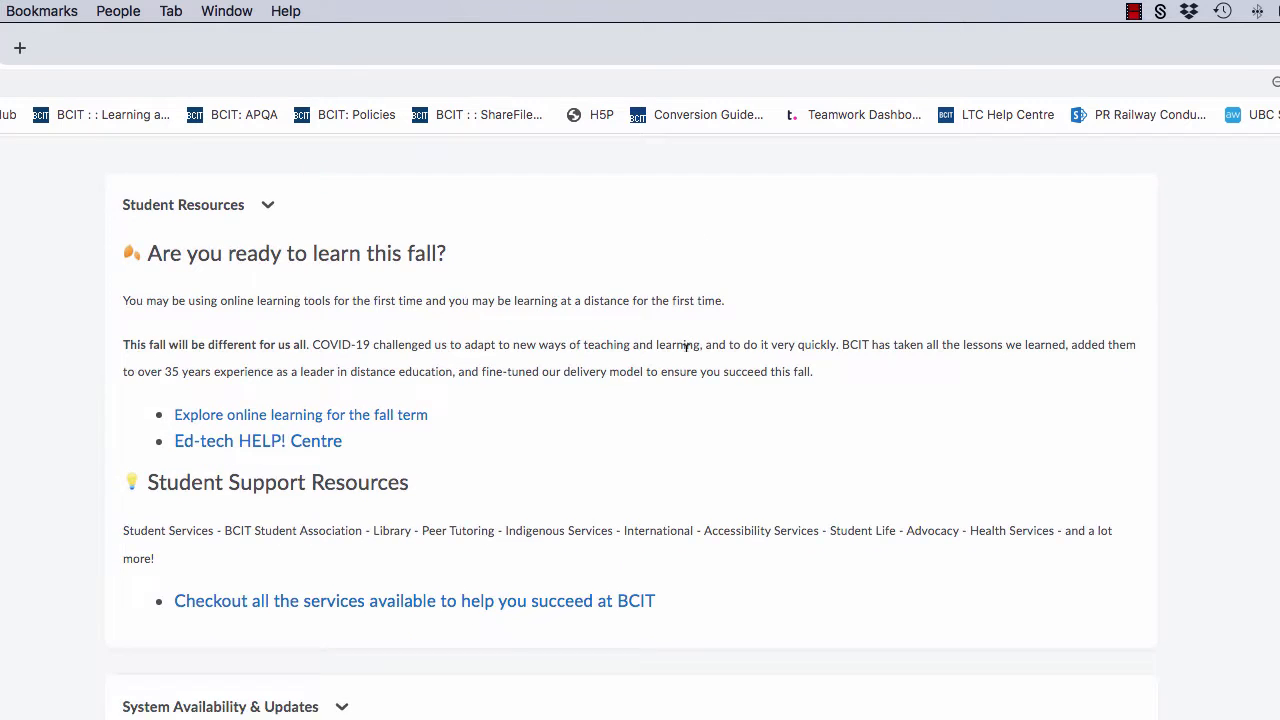
{"action": "scroll", "coordinate": [686, 353], "scroll_direction": "down", "scroll_amount": 5}
{"action": "scroll", "coordinate": [686, 353], "scroll_direction": "down", "scroll_amount": 5}
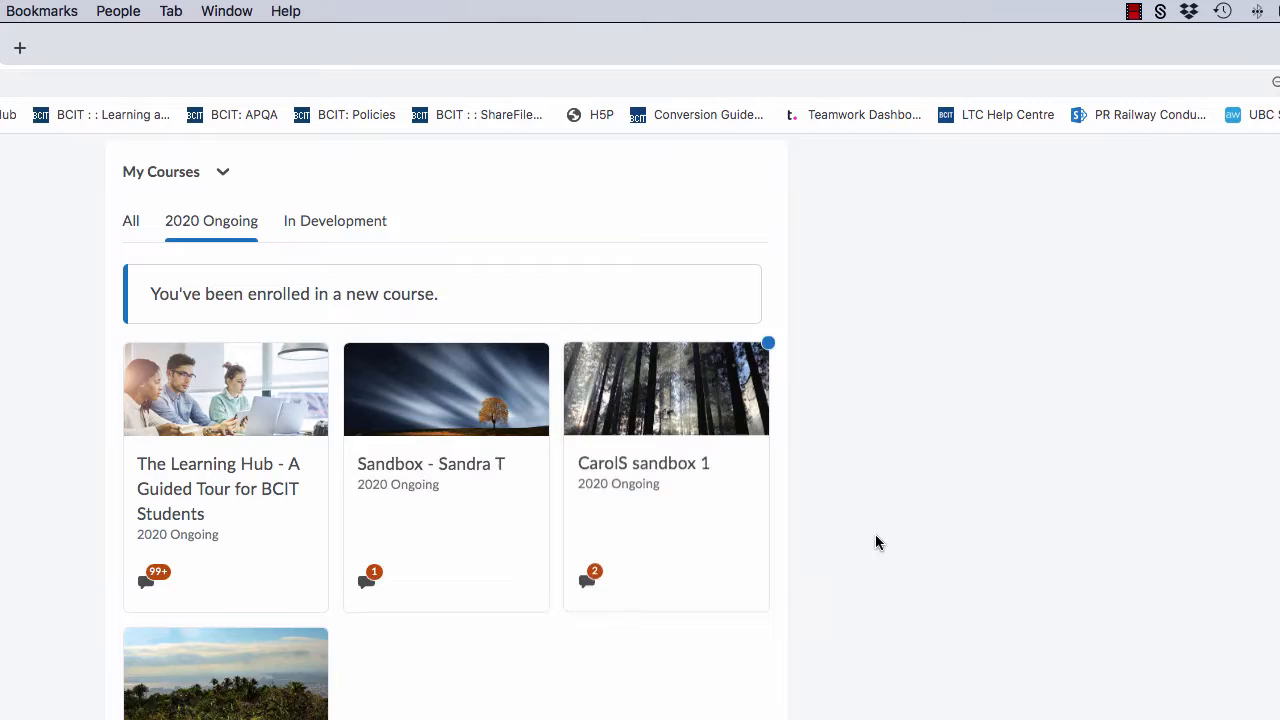
{"action": "scroll", "coordinate": [875, 534], "scroll_direction": "up", "scroll_amount": 8}
{"action": "scroll", "coordinate": [875, 534], "scroll_direction": "up", "scroll_amount": 4}
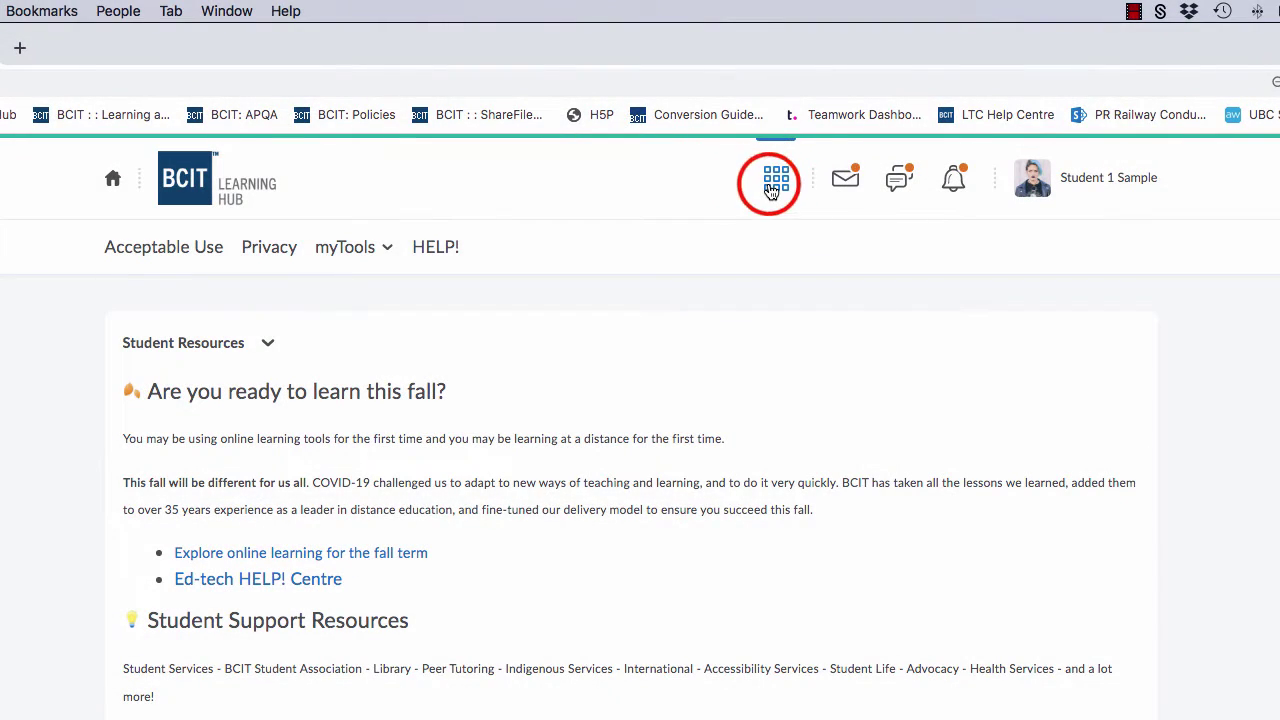
Show the course selector listing the student's enrolled courses.
{"action": "left_click", "coordinate": [771, 191]}
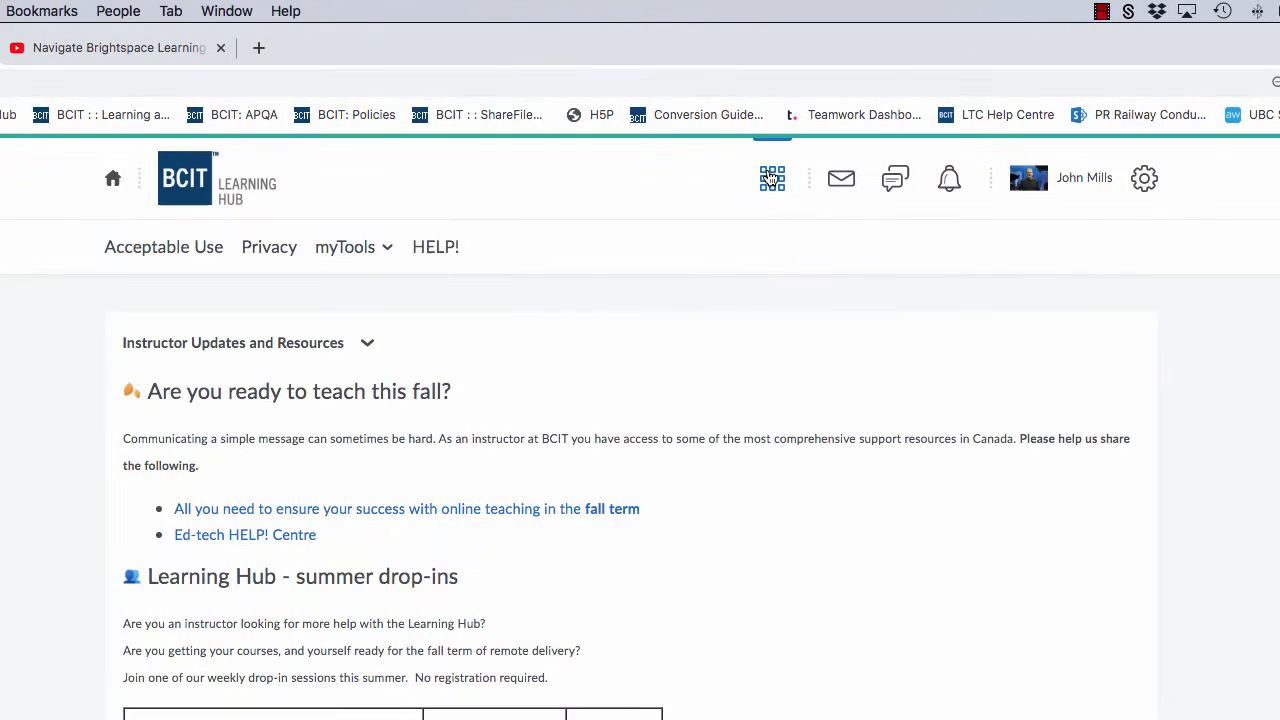
{"action": "left_click", "coordinate": [772, 178]}
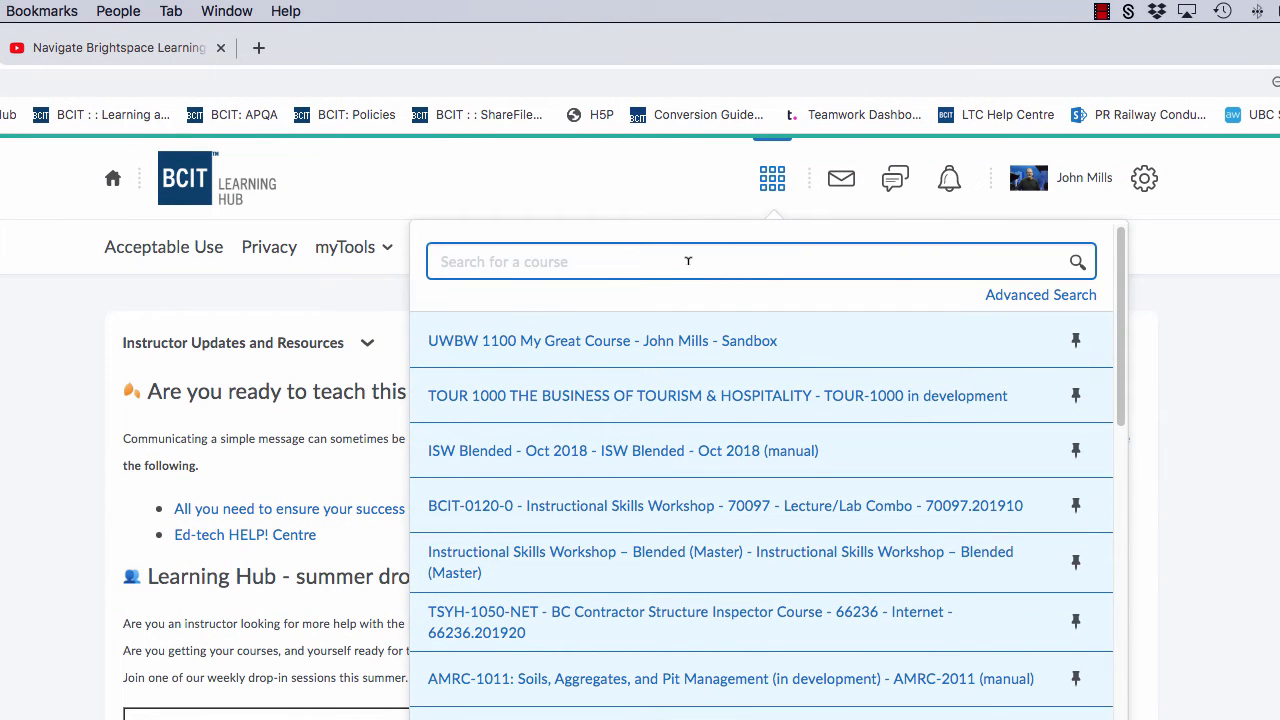
{"action": "type", "text": "11"}
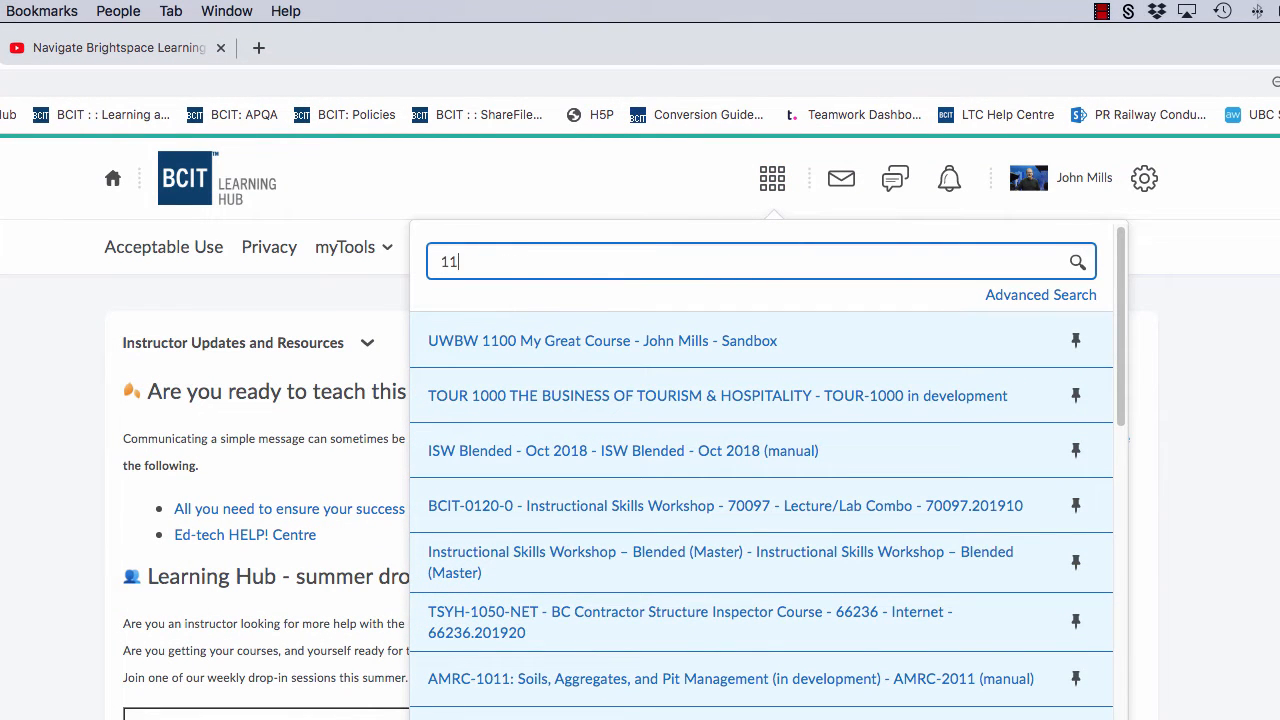
{"action": "type", "text": "00"}
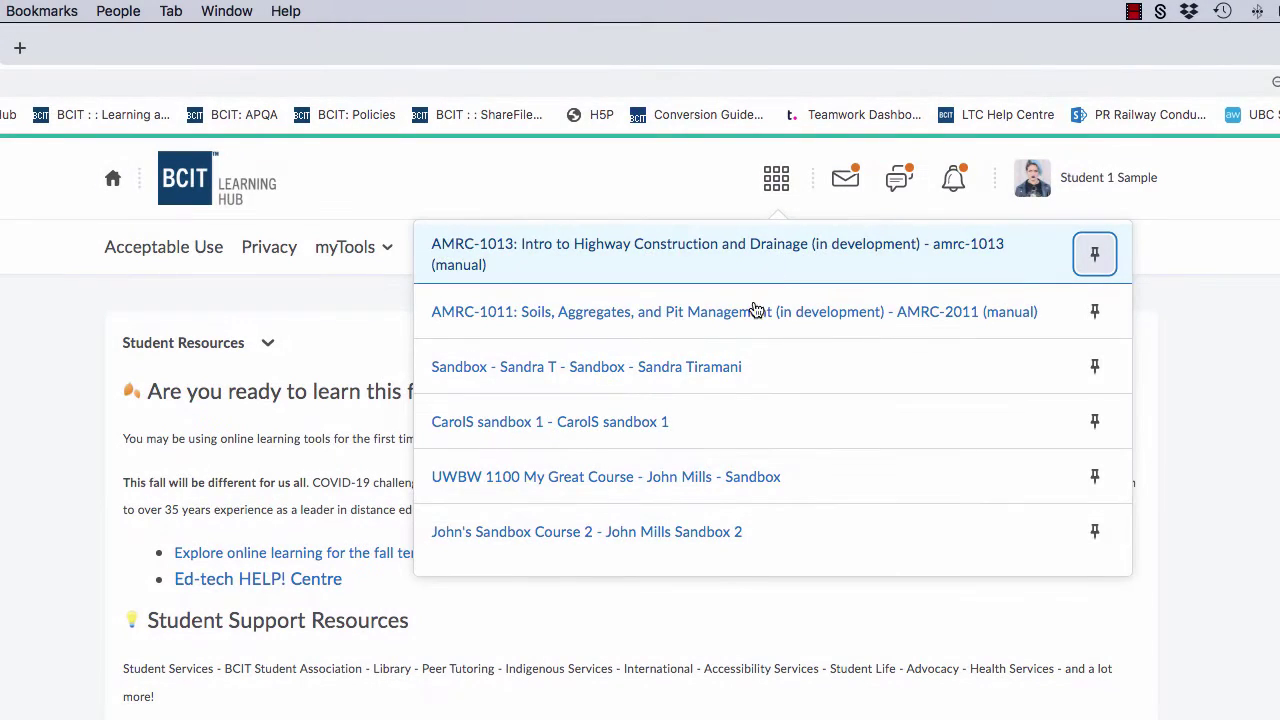
{"action": "left_click", "coordinate": [712, 528]}
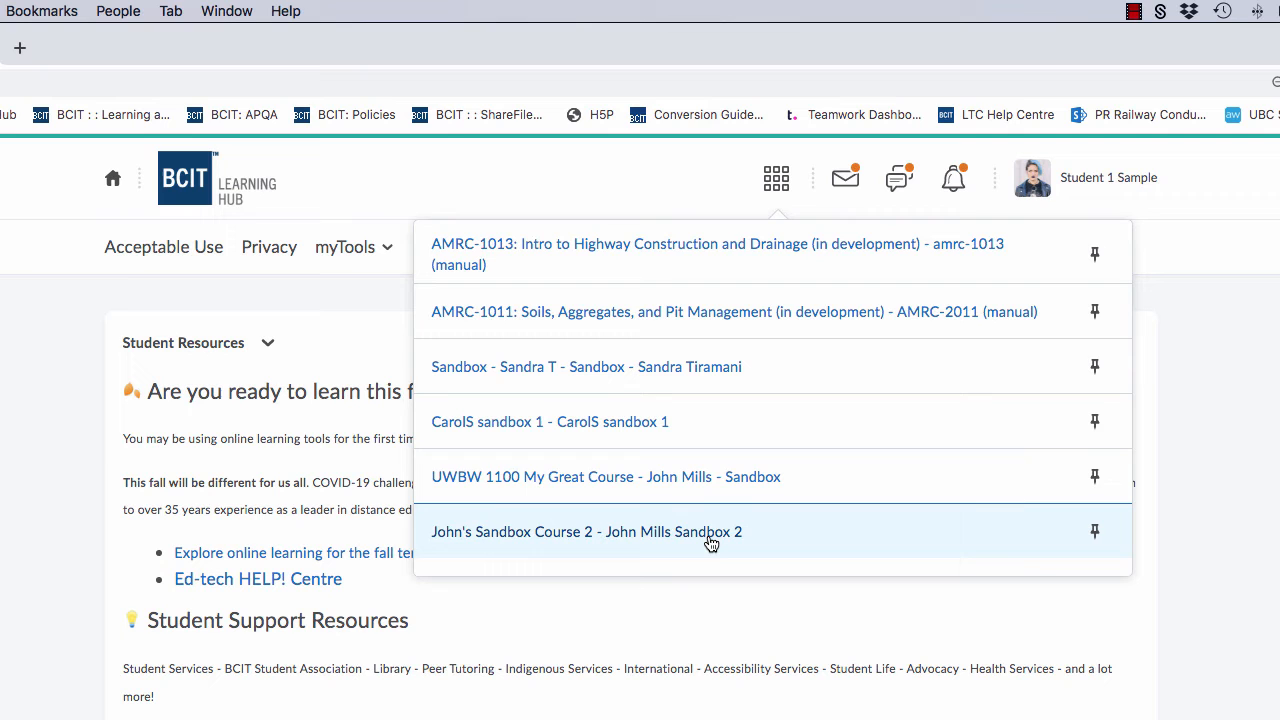
Enter John's Sandbox Course 2 and view its Content starting at Module 1 - Pets.
{"action": "left_click", "coordinate": [711, 543]}
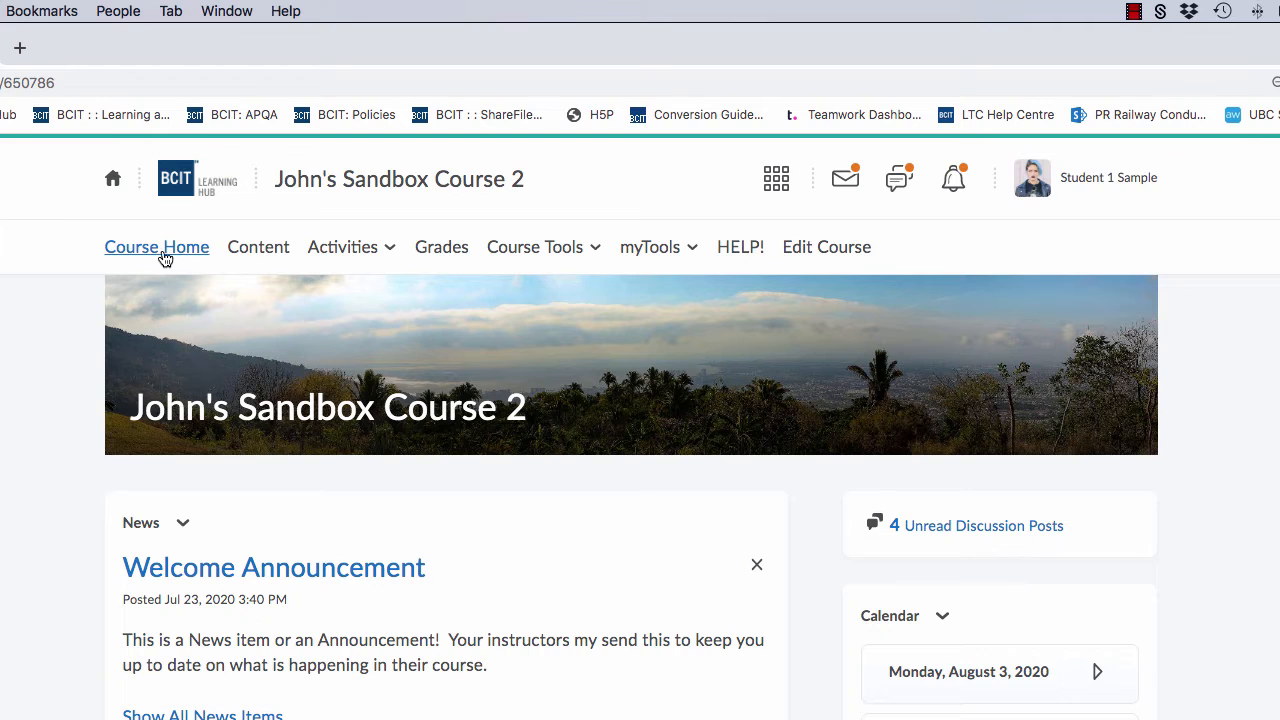
{"action": "left_click", "coordinate": [262, 256]}
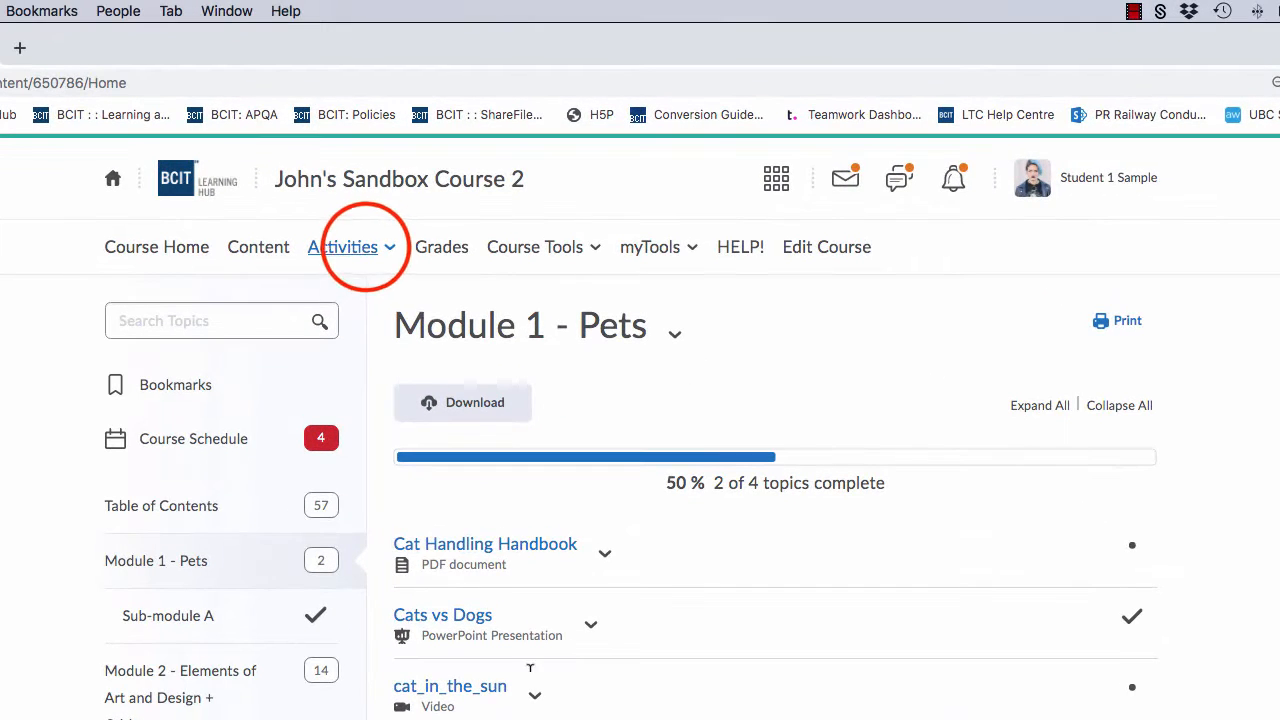
Visit the course Discussions and Grades pages, then show the Course Tools list.
{"action": "left_click", "coordinate": [458, 169]}
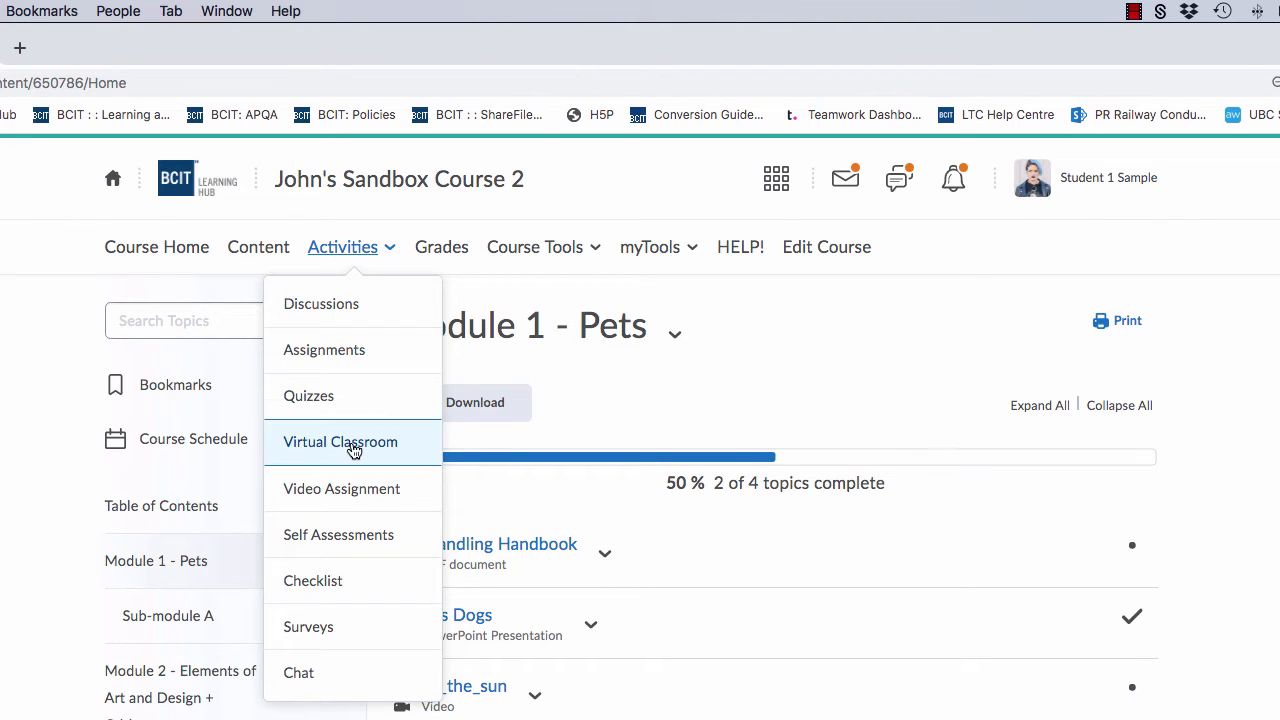
{"action": "left_click", "coordinate": [340, 308]}
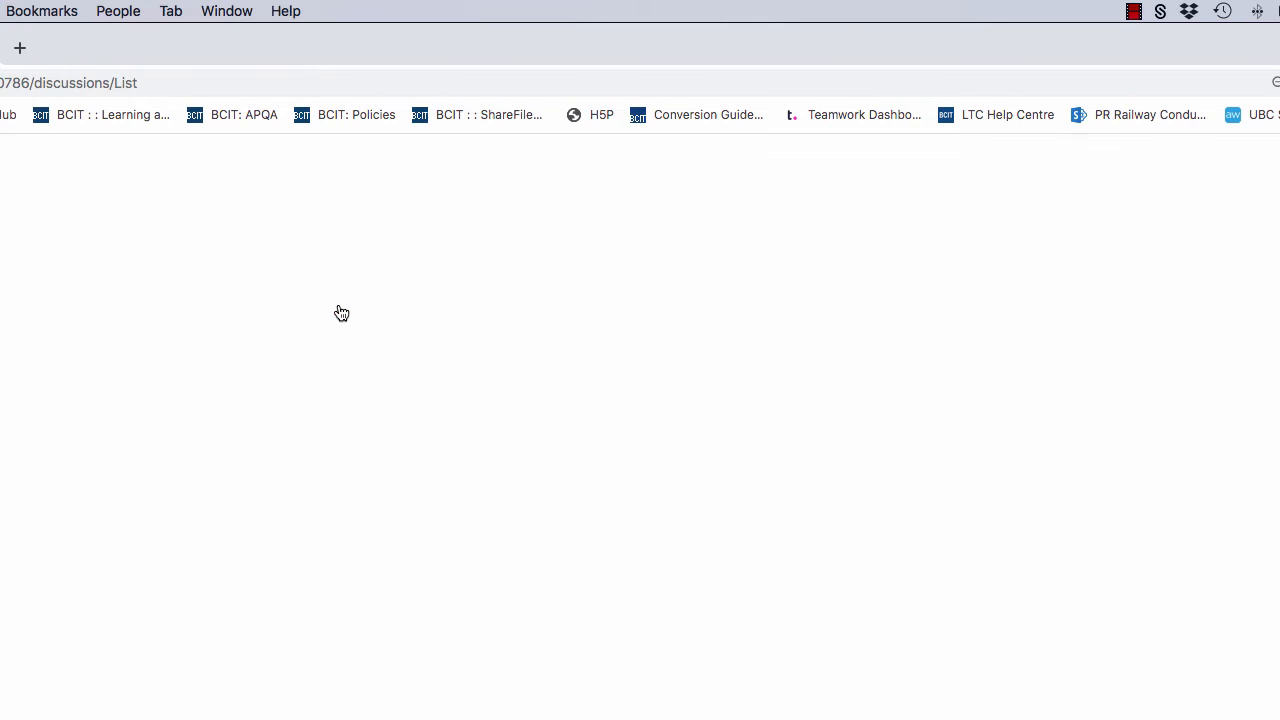
{"action": "left_click", "coordinate": [432, 250]}
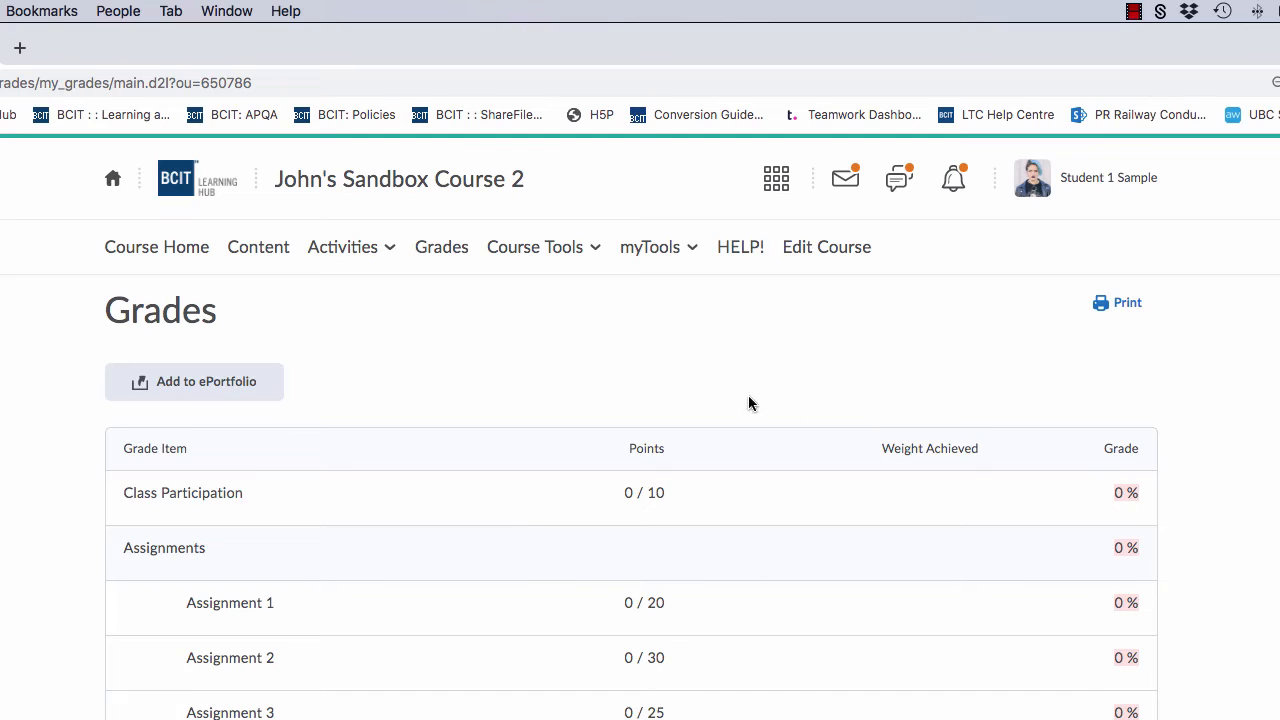
{"action": "left_click", "coordinate": [545, 247]}
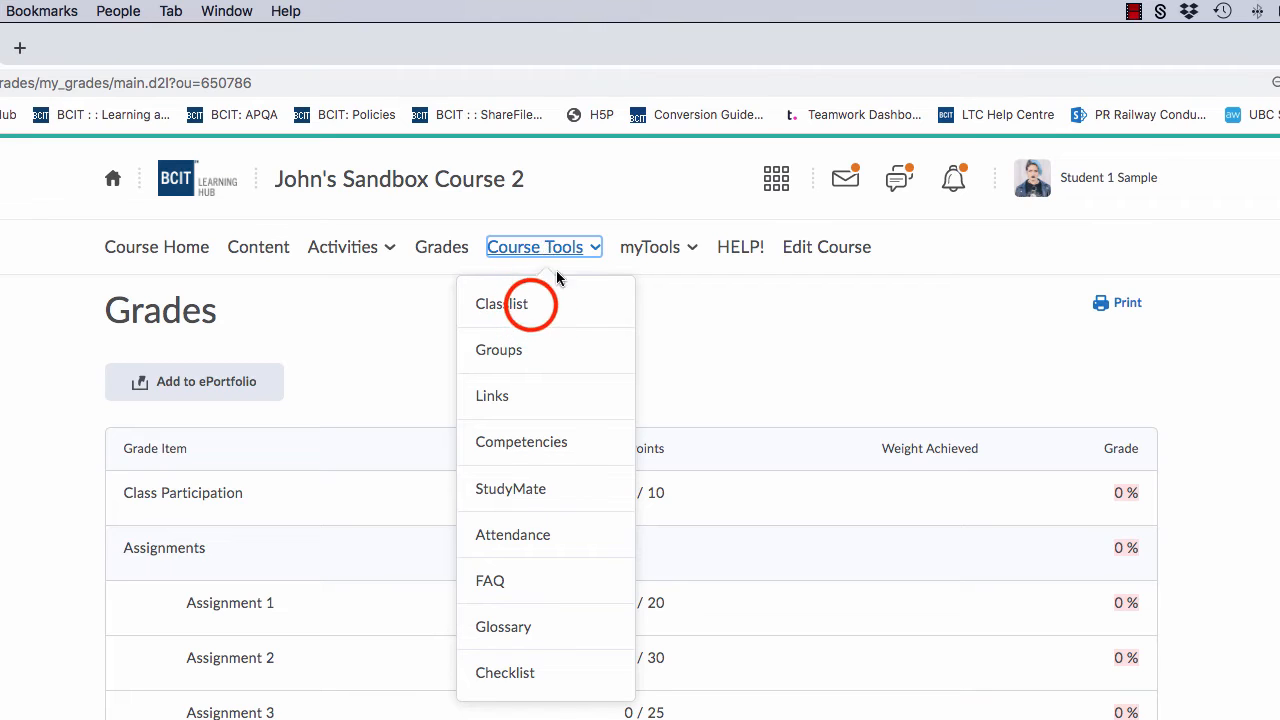
View the Classlist, start an email to a student and close the message window.
{"action": "left_click", "coordinate": [533, 313]}
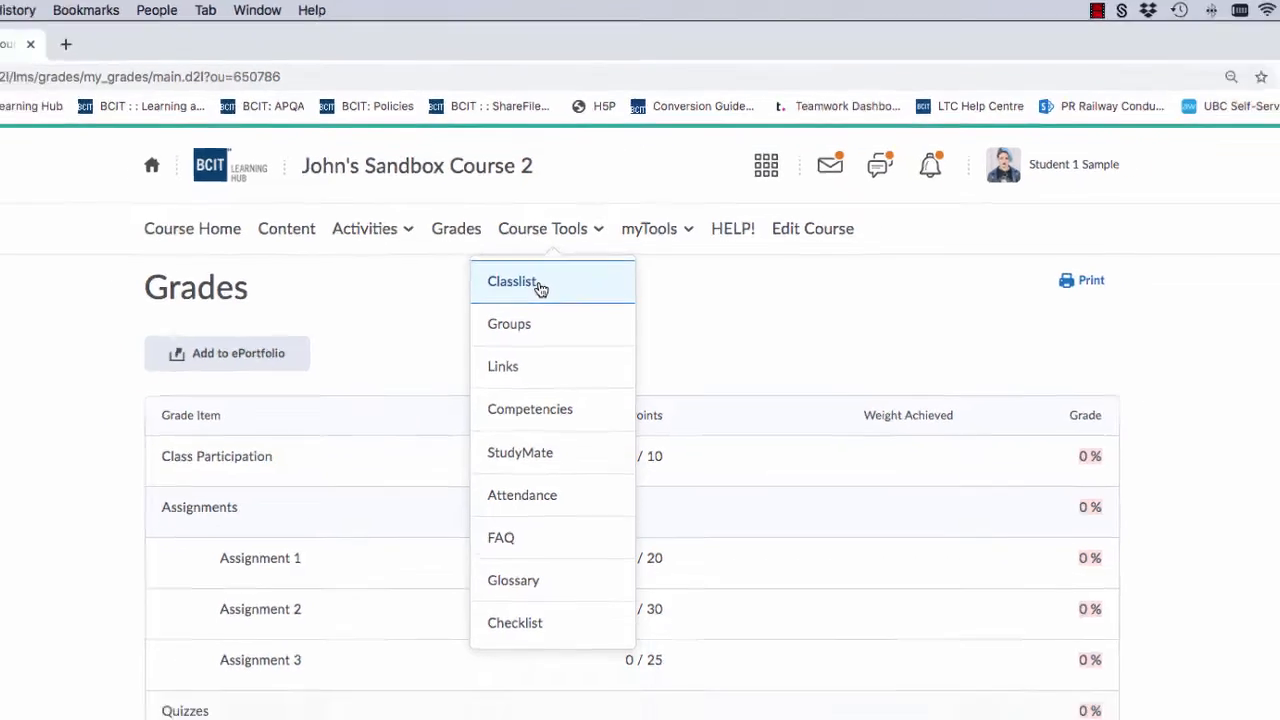
{"action": "left_click", "coordinate": [482, 494]}
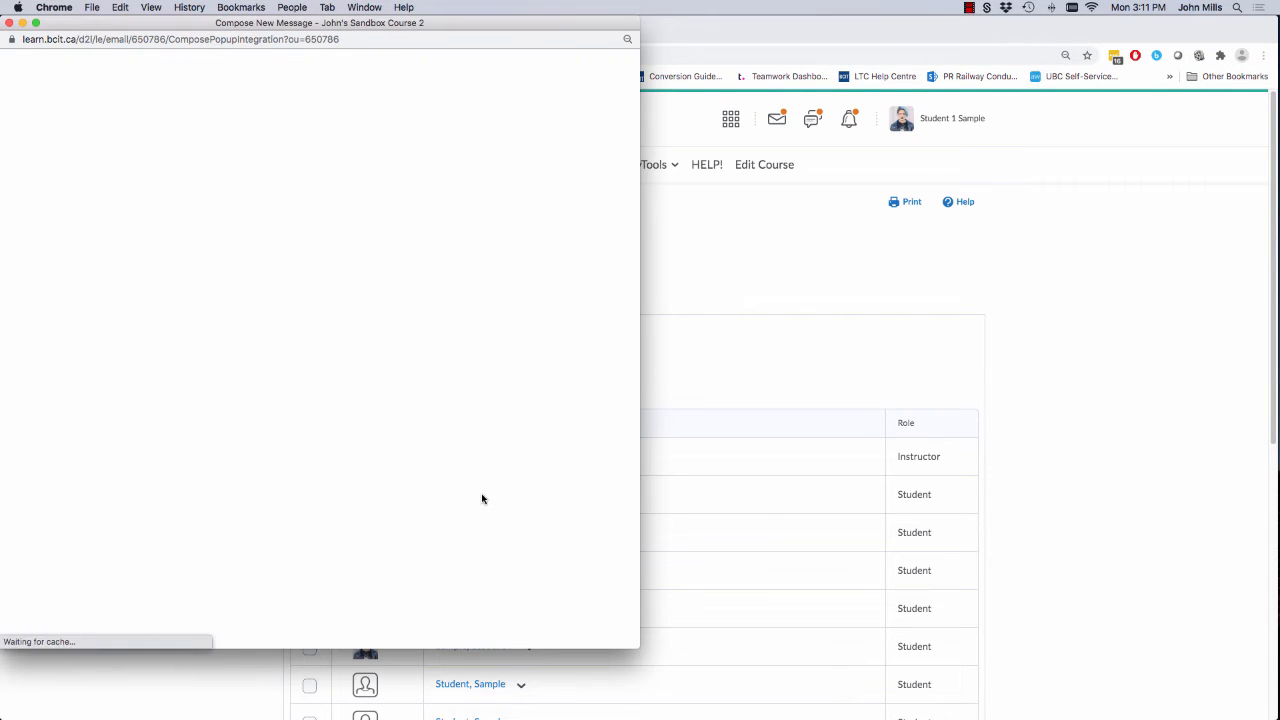
{"action": "left_click", "coordinate": [9, 23]}
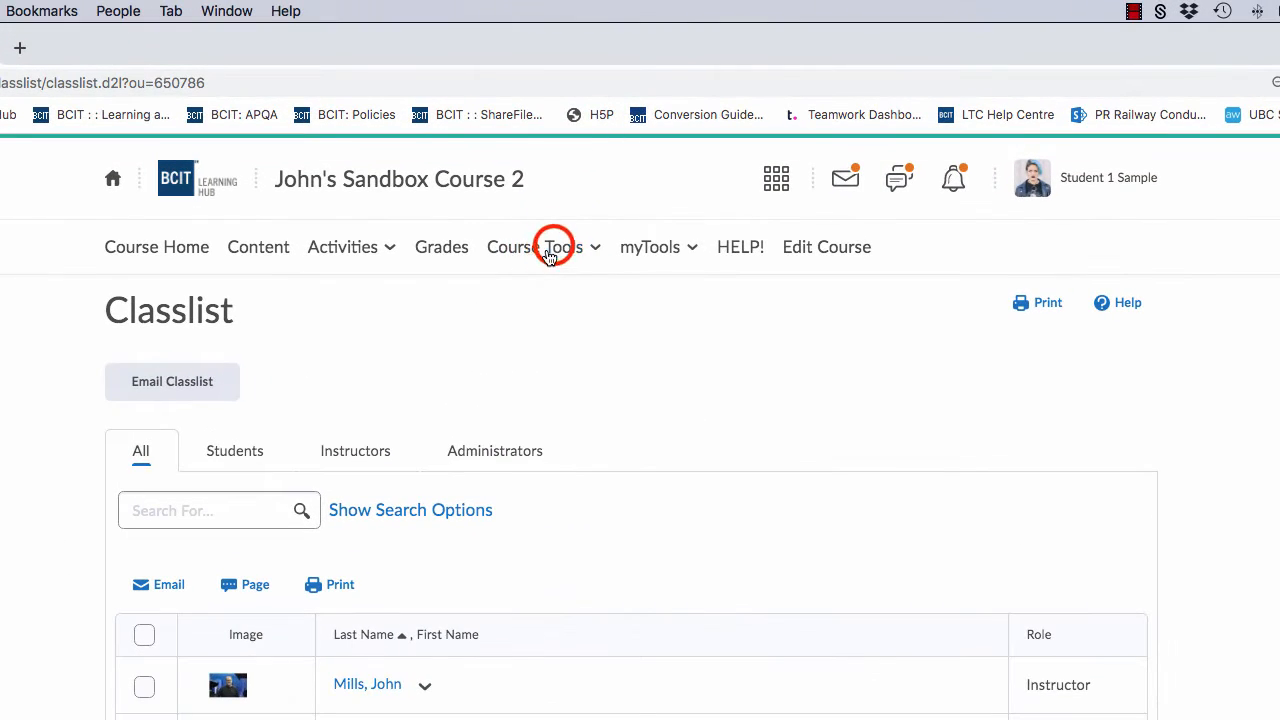
Go to the course Groups page and show the myTools list.
{"action": "left_click", "coordinate": [555, 235]}
{"action": "left_click", "coordinate": [508, 357]}
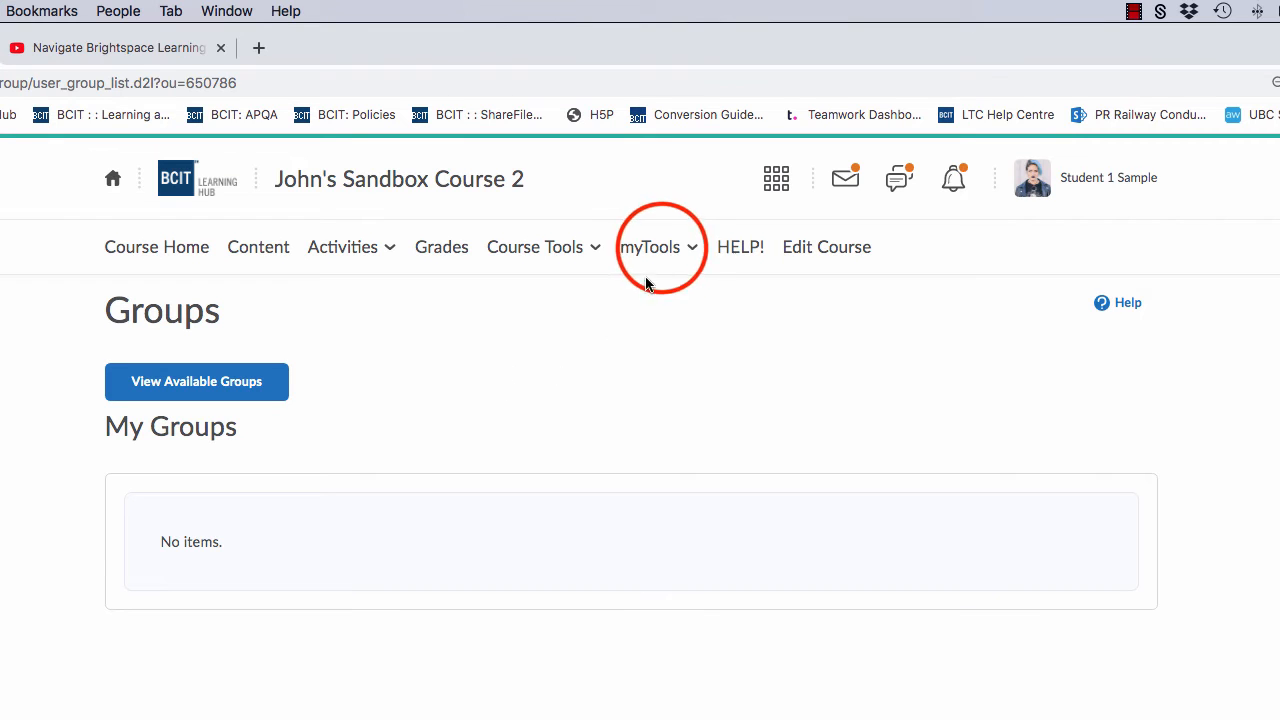
{"action": "left_click", "coordinate": [658, 250]}
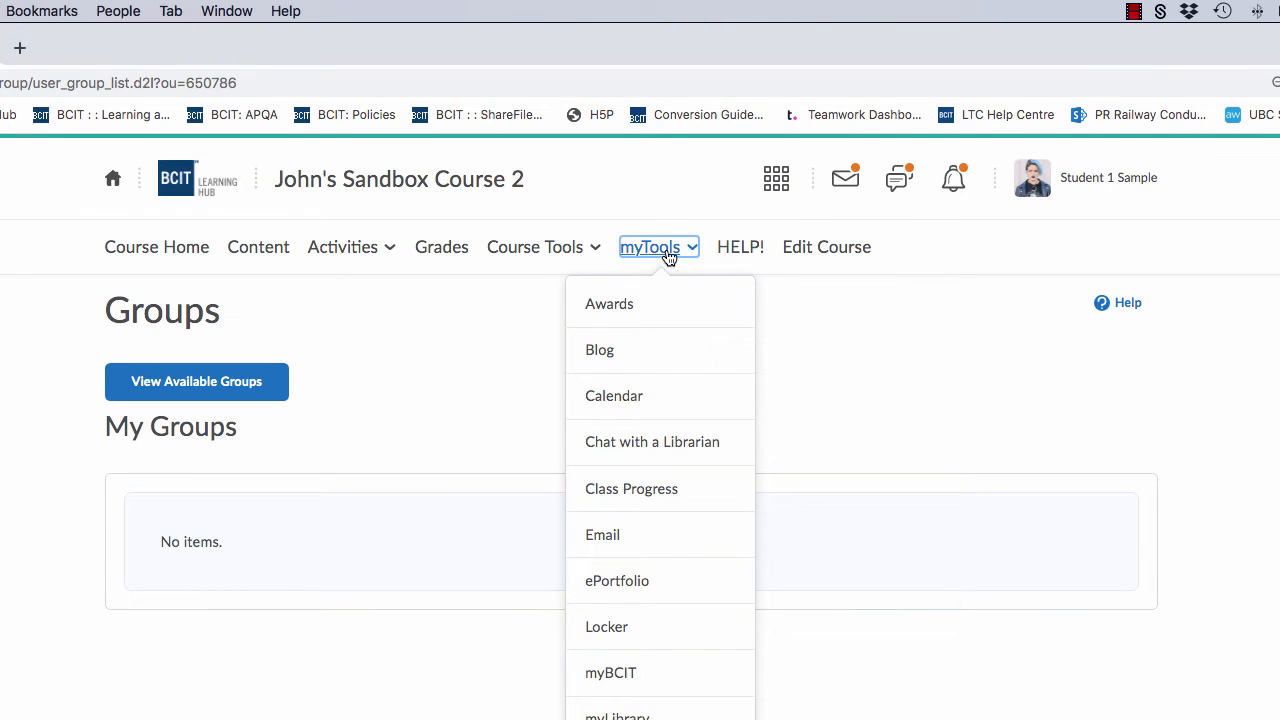
{"action": "left_click", "coordinate": [748, 256]}
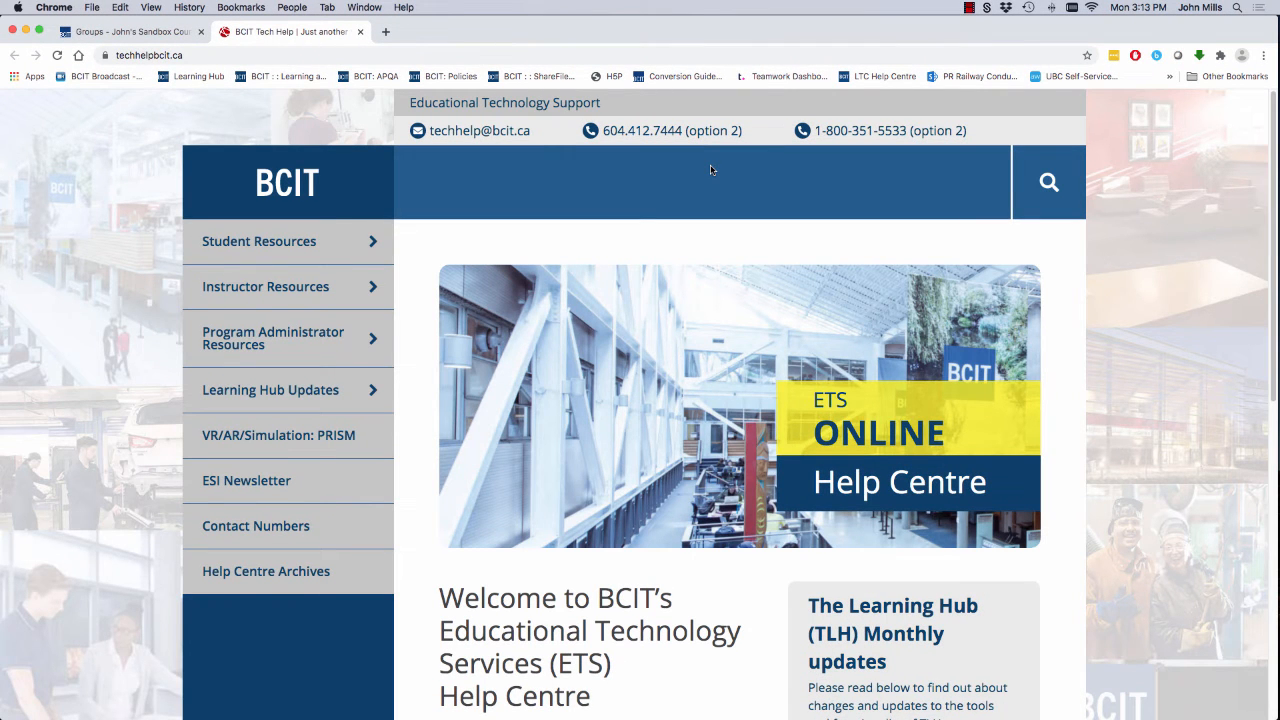
{"action": "left_click", "coordinate": [288, 241]}
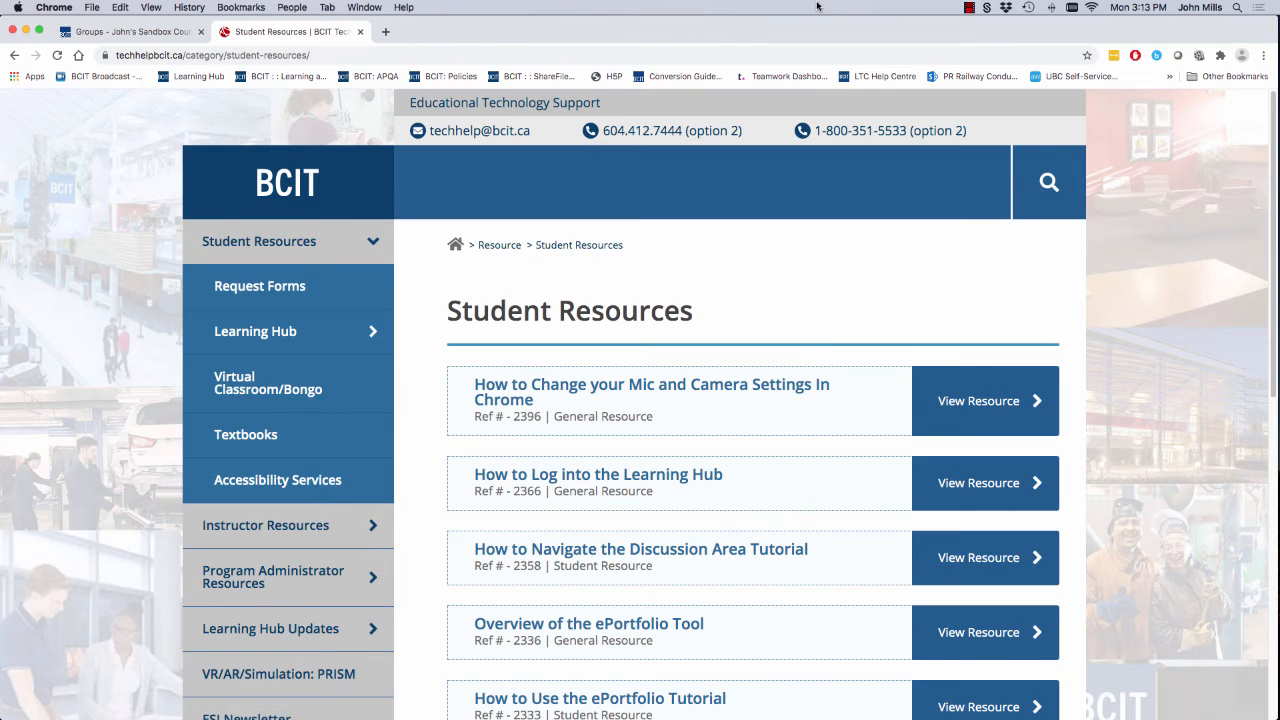
{"action": "left_click", "coordinate": [1047, 182]}
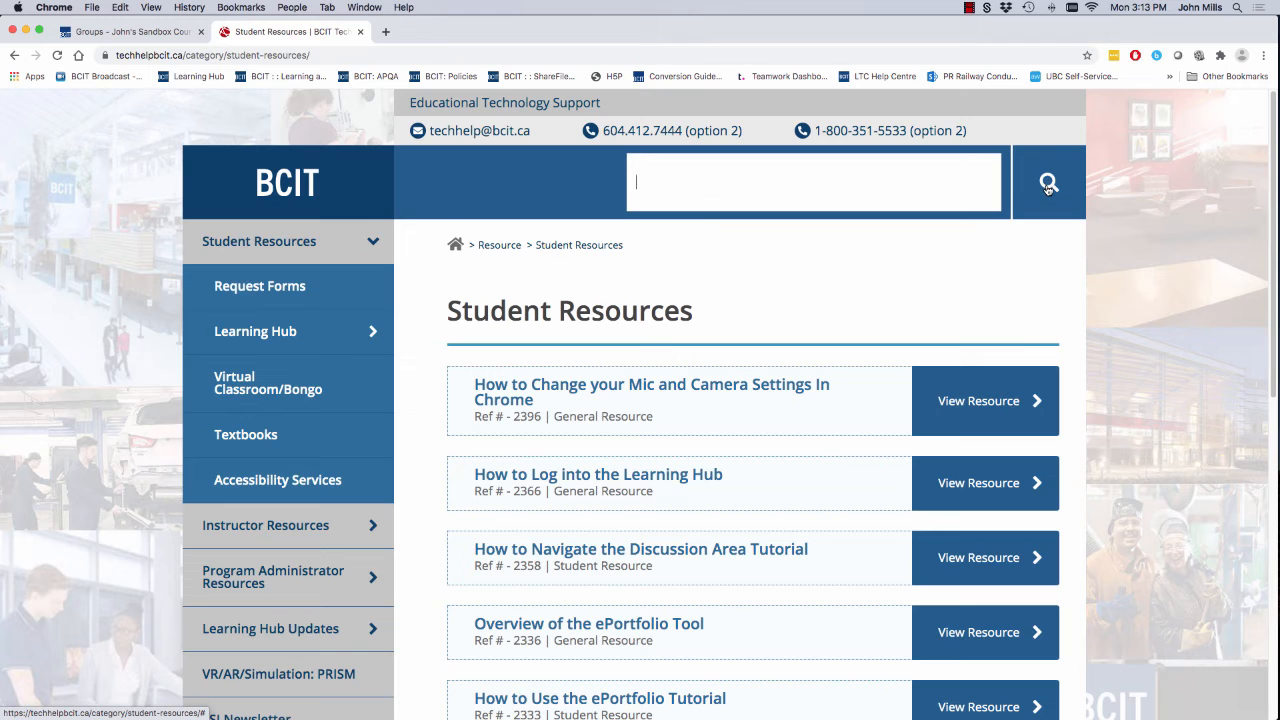
{"action": "left_click", "coordinate": [360, 31]}
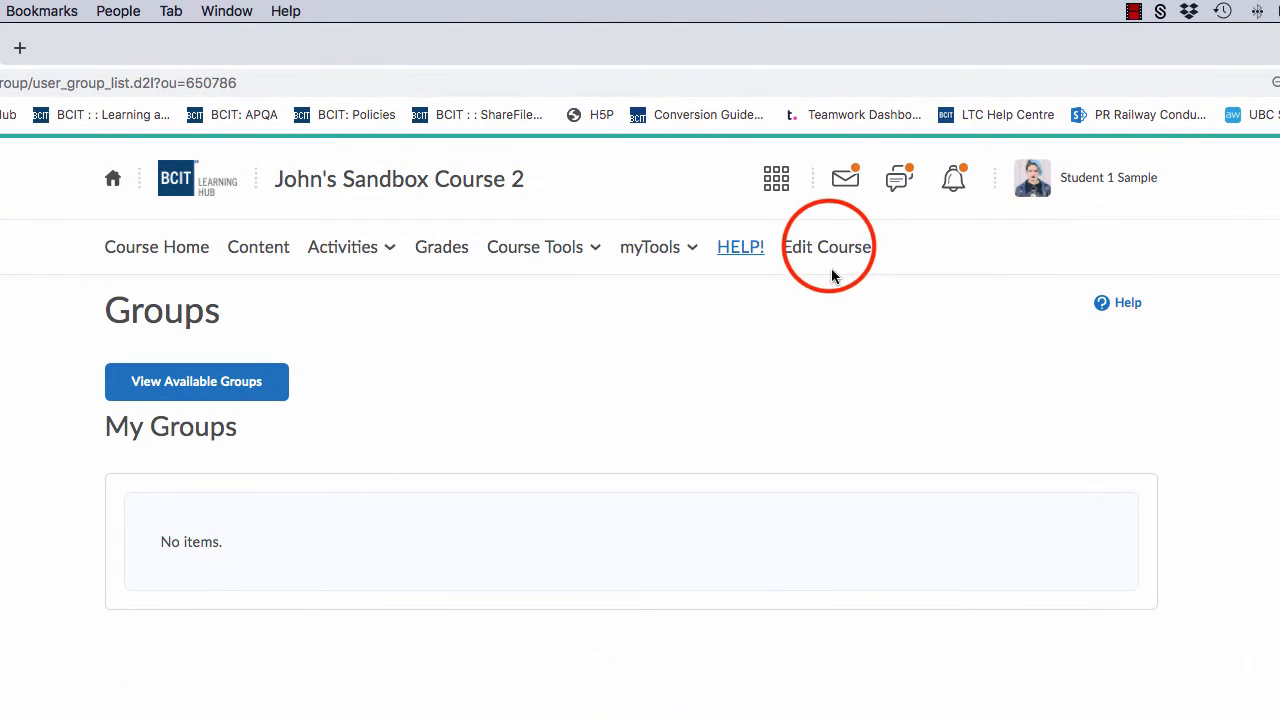
Glance at Edit Course administration, return to Course Home and show the myTools list.
{"action": "left_click", "coordinate": [830, 251]}
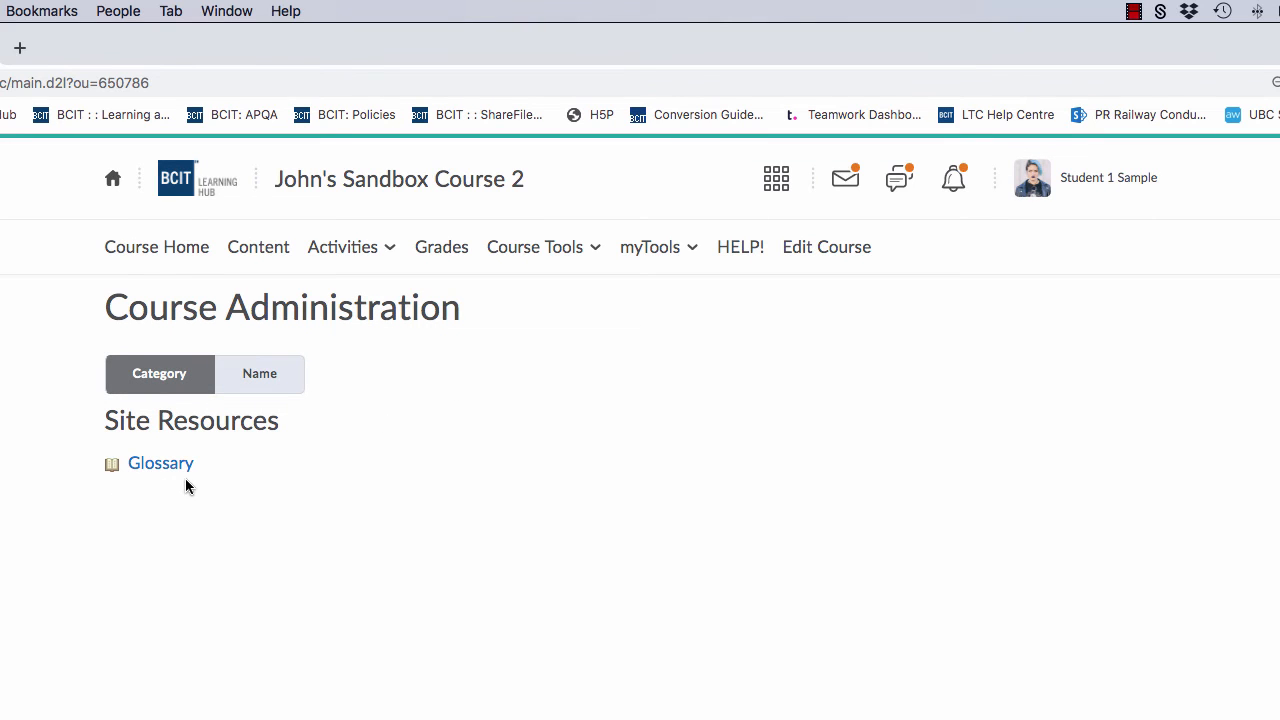
{"action": "left_click", "coordinate": [163, 252]}
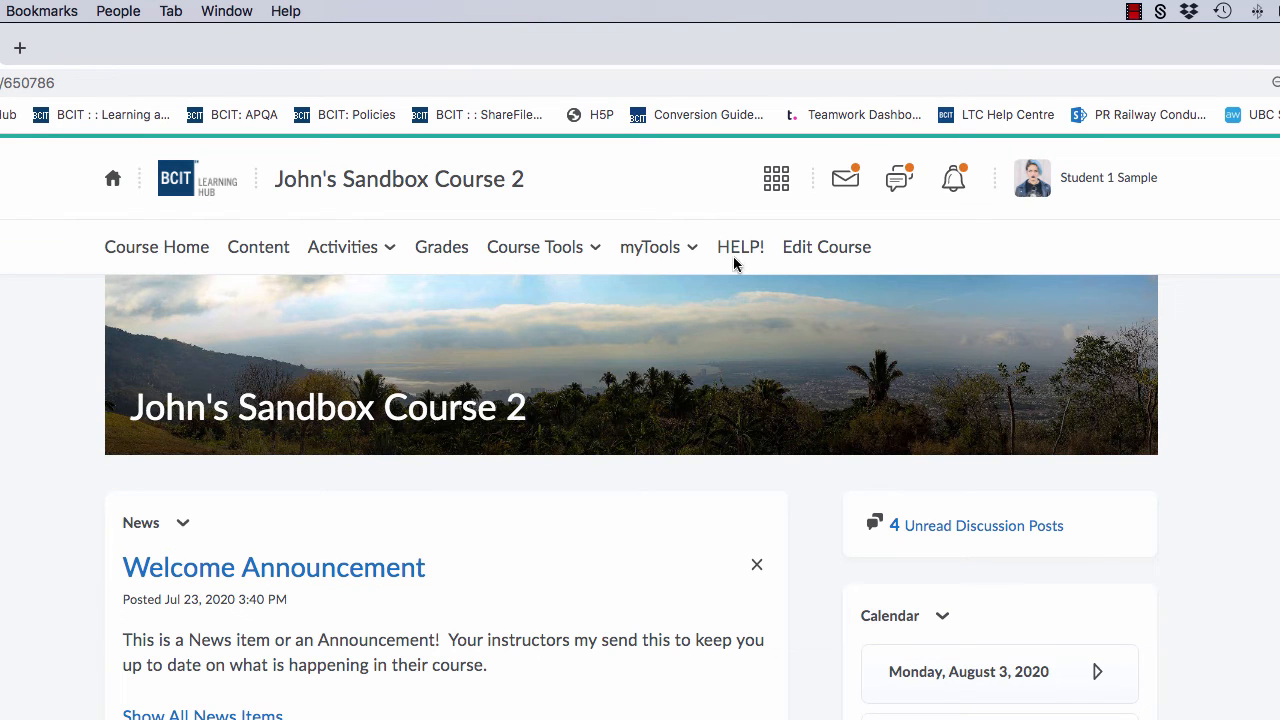
{"action": "left_click", "coordinate": [660, 250]}
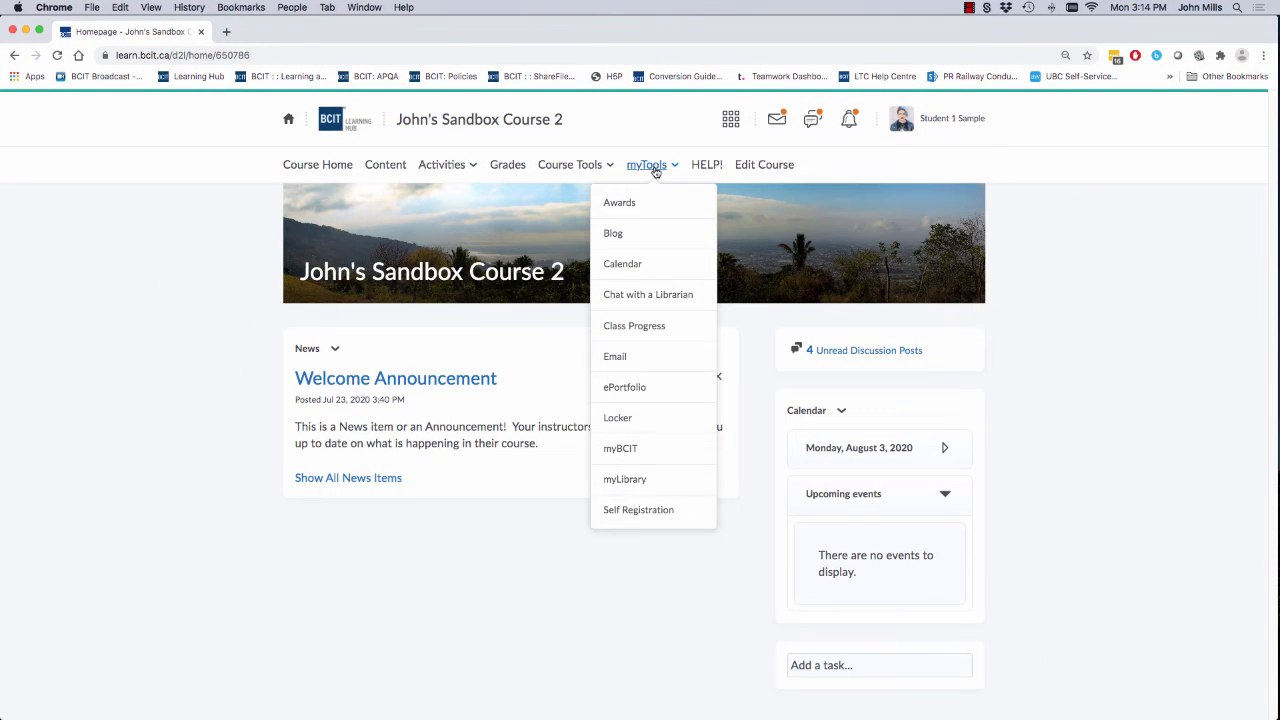
In Self Registration, select The Learning Hub - A Guided Tour for BCIT Students and begin registering.
{"action": "left_click", "coordinate": [655, 515]}
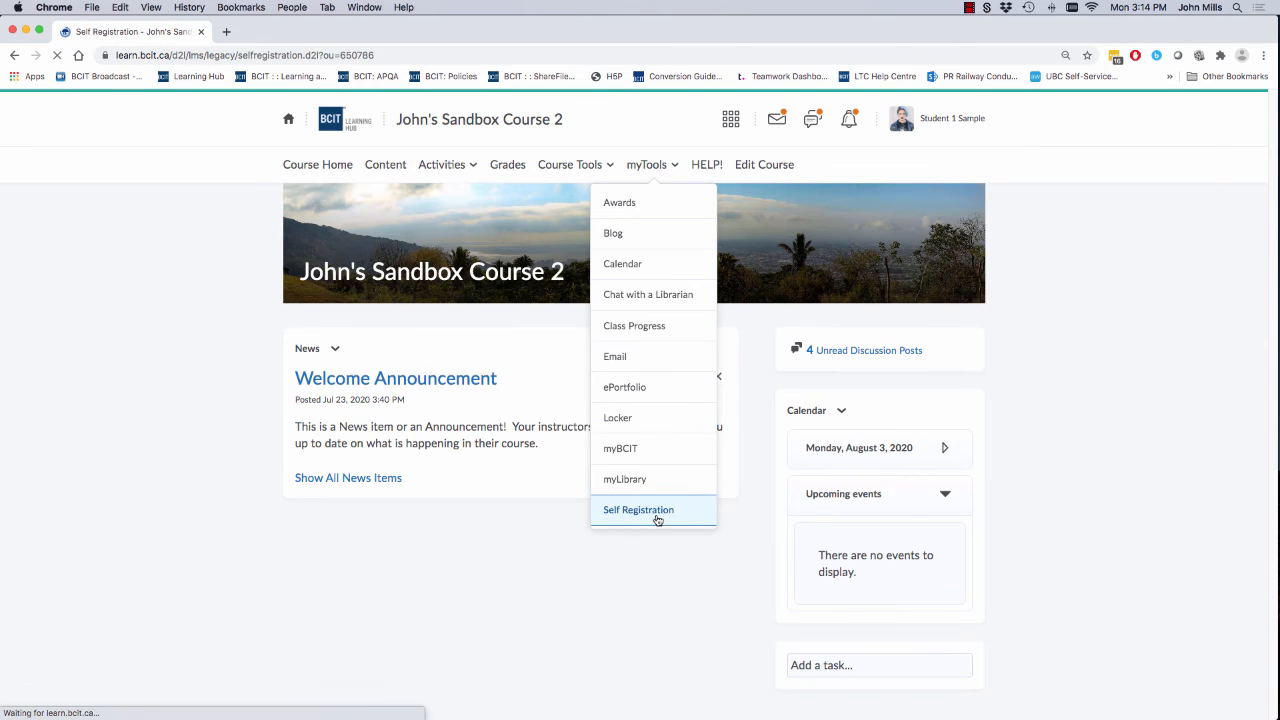
{"action": "scroll", "coordinate": [665, 500], "scroll_direction": "down", "scroll_amount": 2}
{"action": "scroll", "coordinate": [690, 503], "scroll_direction": "down", "scroll_amount": 4}
{"action": "scroll", "coordinate": [690, 503], "scroll_direction": "down", "scroll_amount": 5}
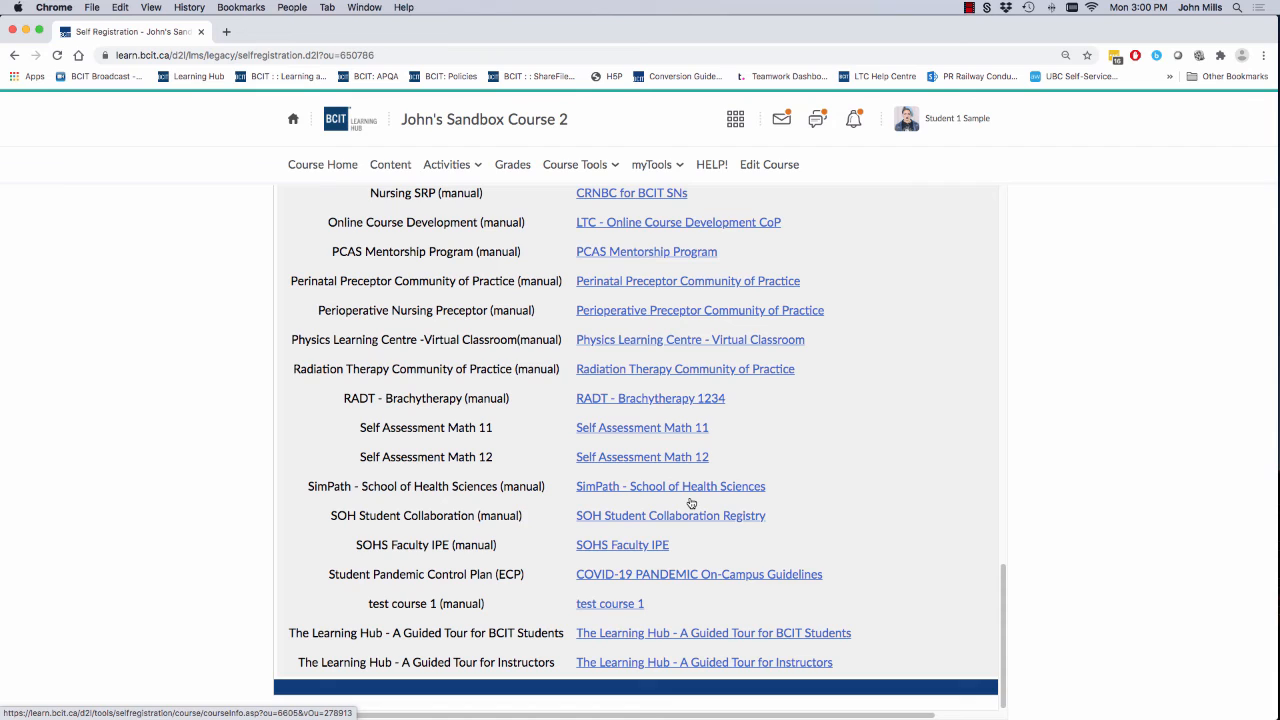
{"action": "left_click", "coordinate": [704, 633]}
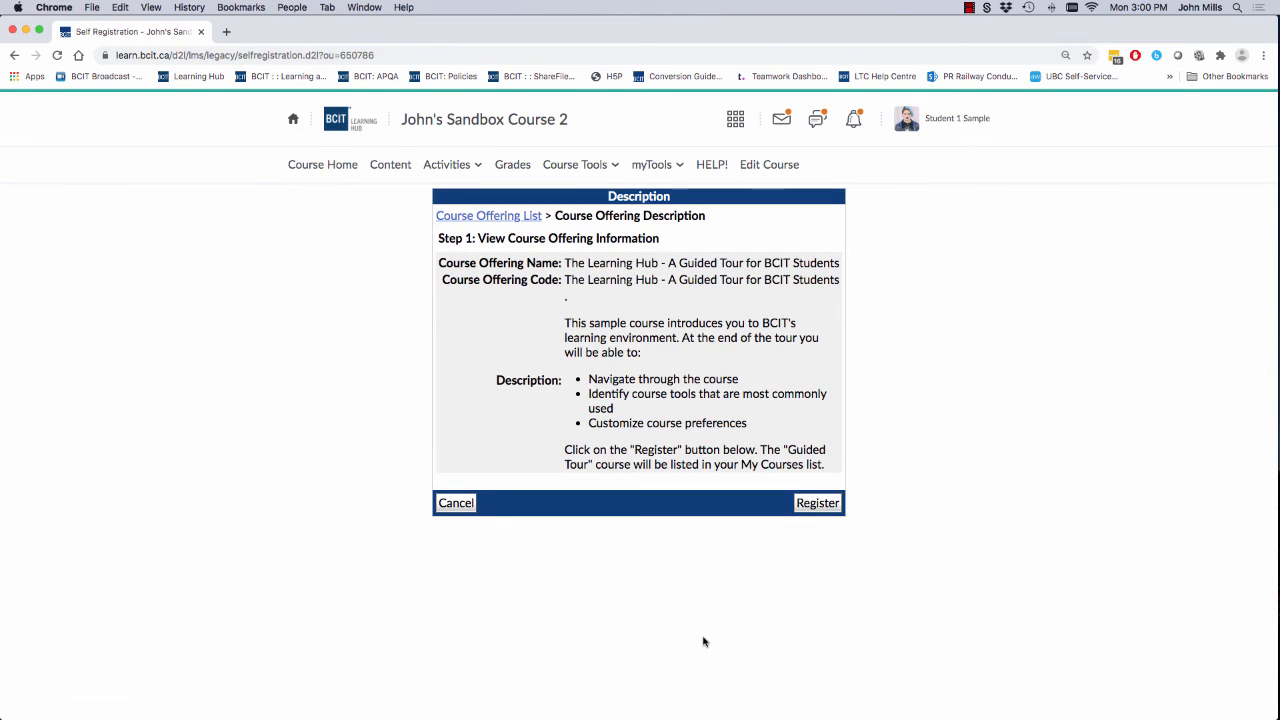
{"action": "left_click", "coordinate": [818, 503]}
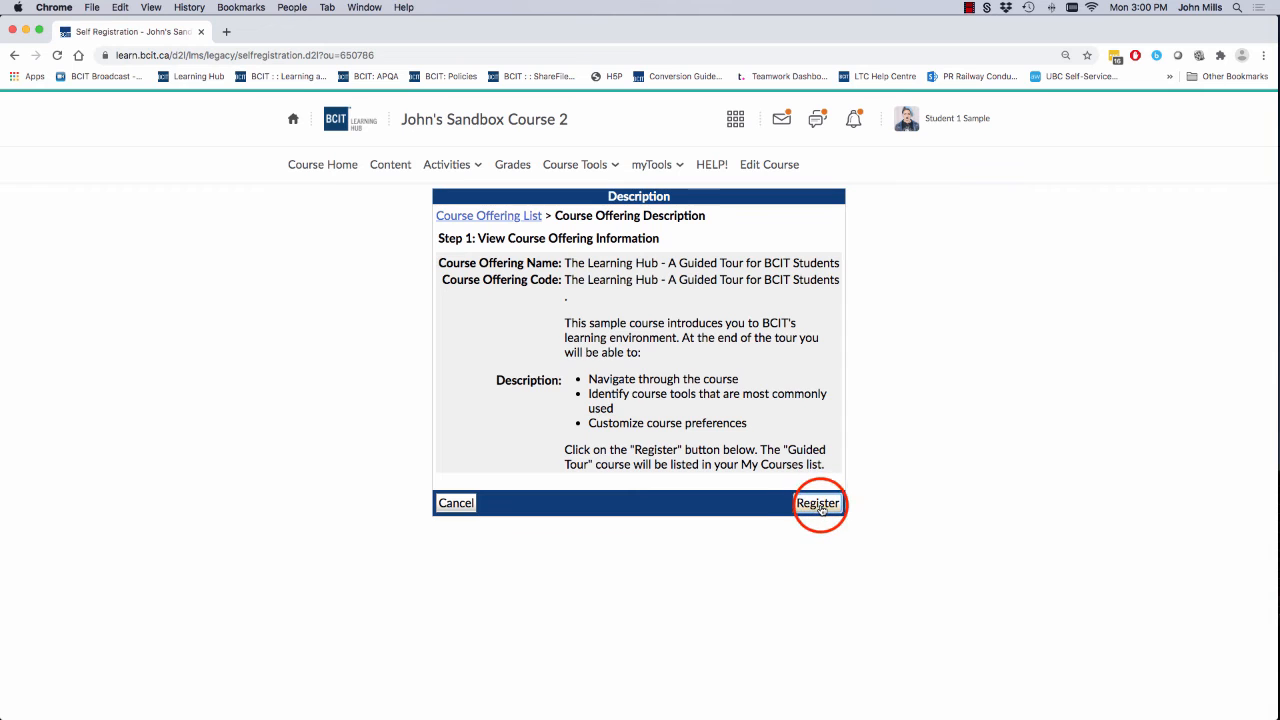
Enter the registration email, submit the form and finish the registration.
{"action": "left_click", "coordinate": [636, 336]}
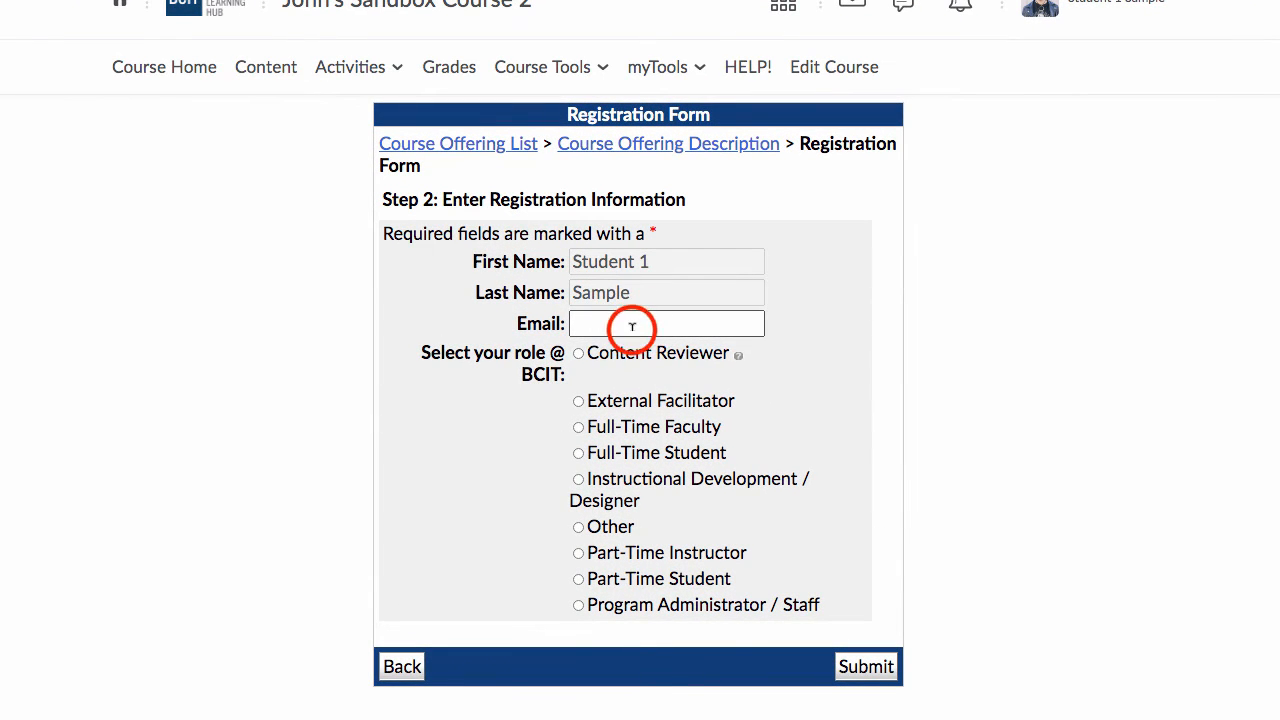
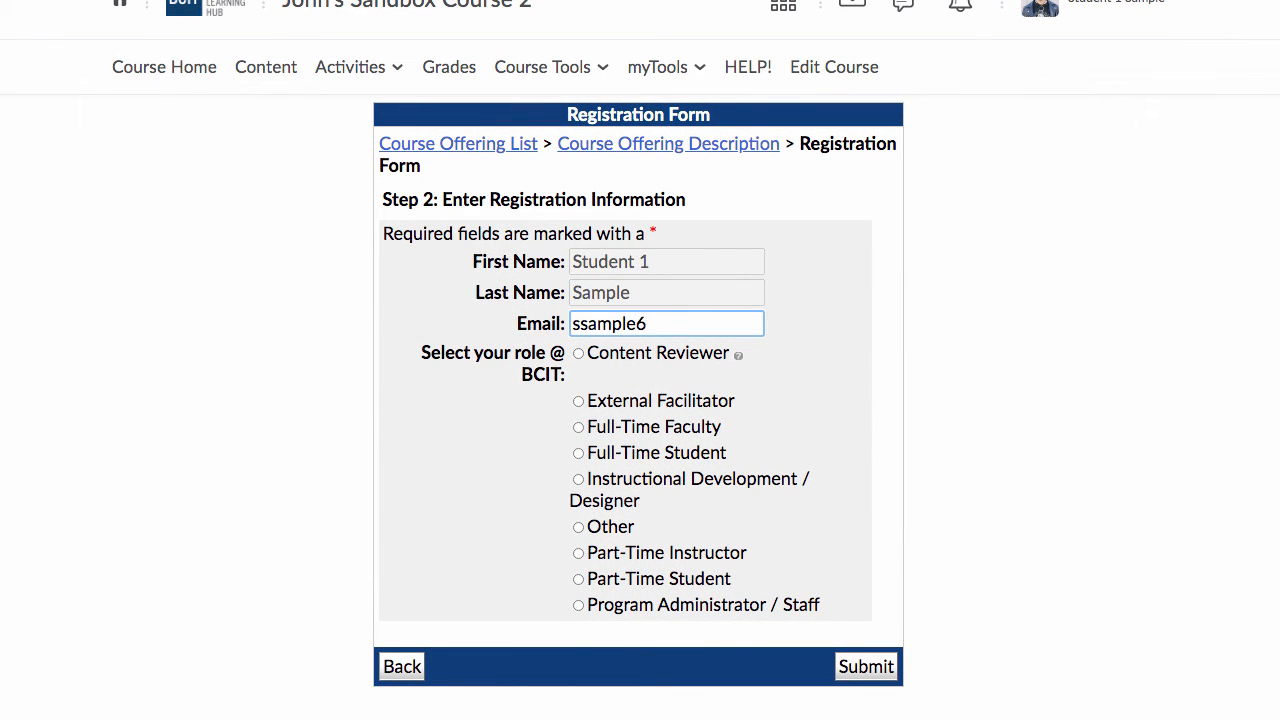
{"action": "left_click", "coordinate": [860, 666]}
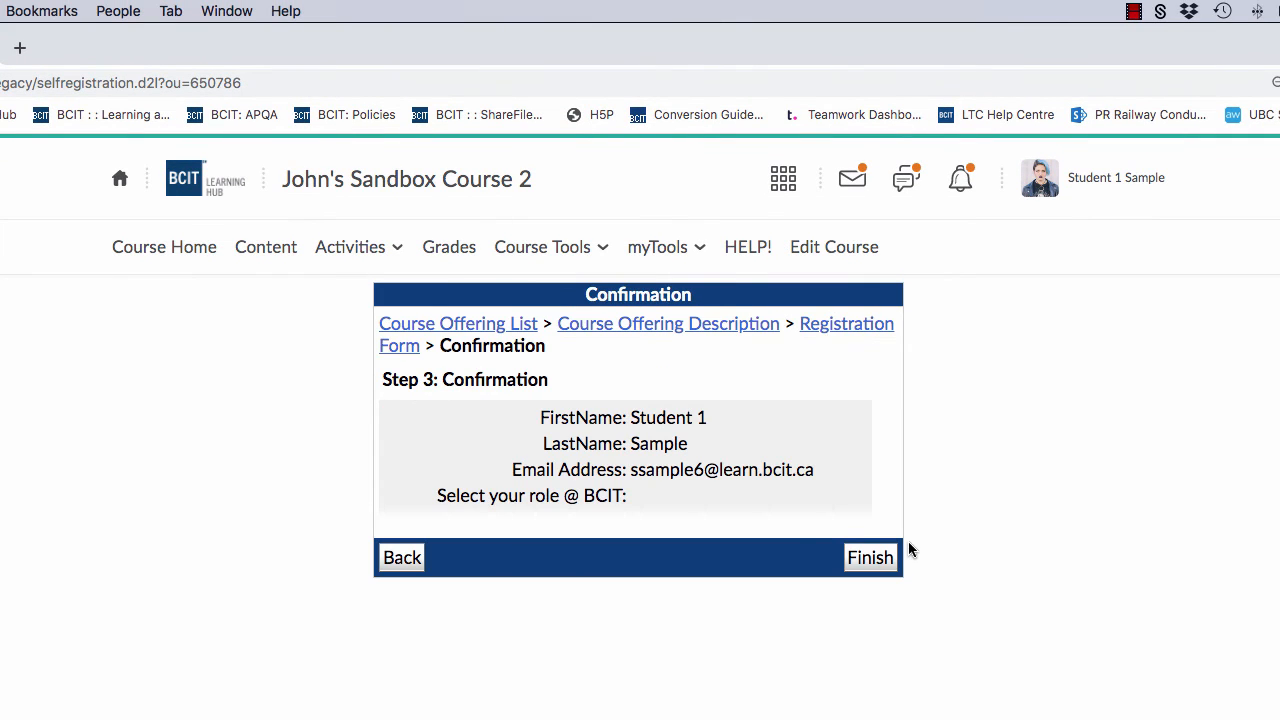
{"action": "left_click", "coordinate": [870, 557]}
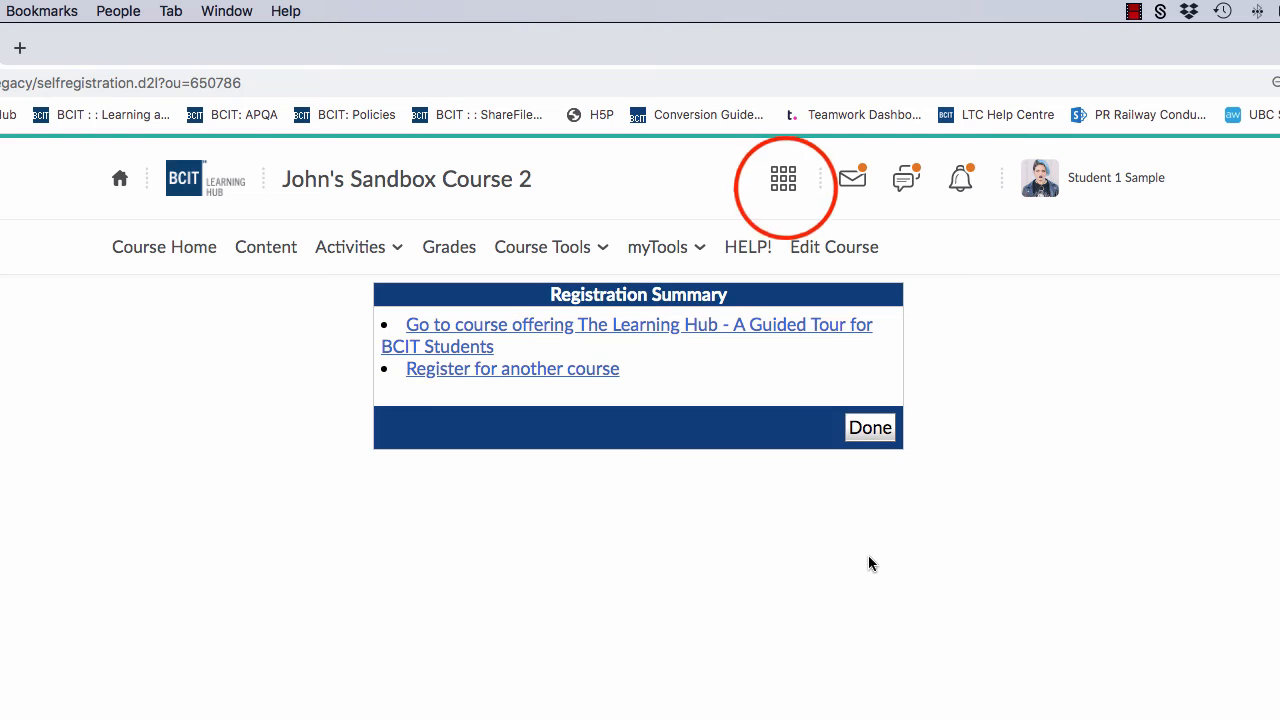
Switch to 'The Learning Hub – A Guided Tour for BCIT Students' course and view its Content.
{"action": "left_click", "coordinate": [783, 178]}
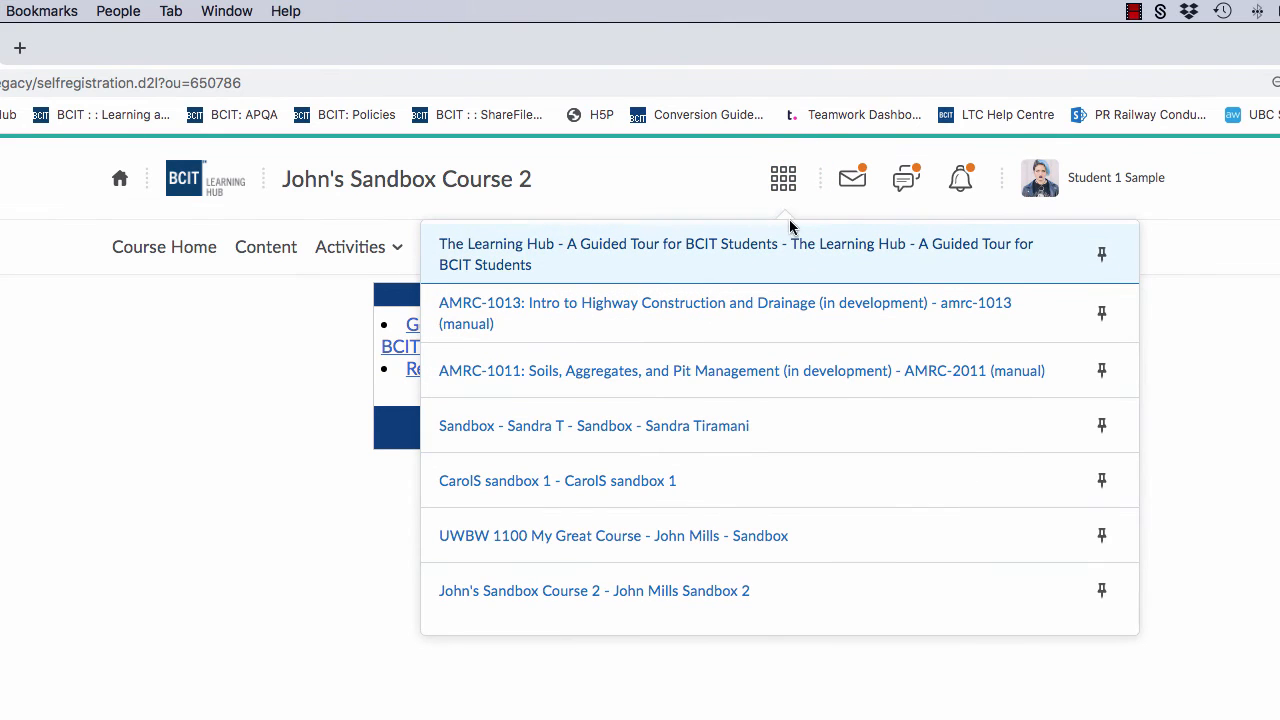
{"action": "left_click", "coordinate": [622, 254]}
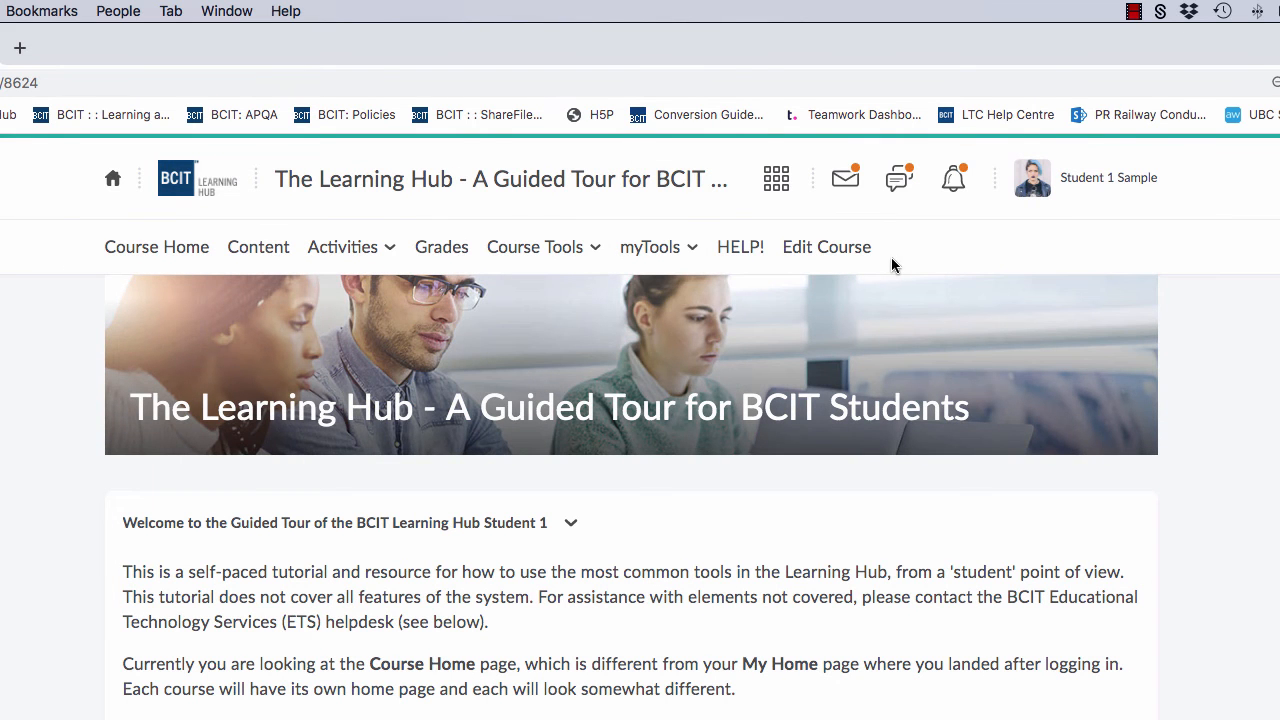
{"action": "left_click", "coordinate": [241, 258]}
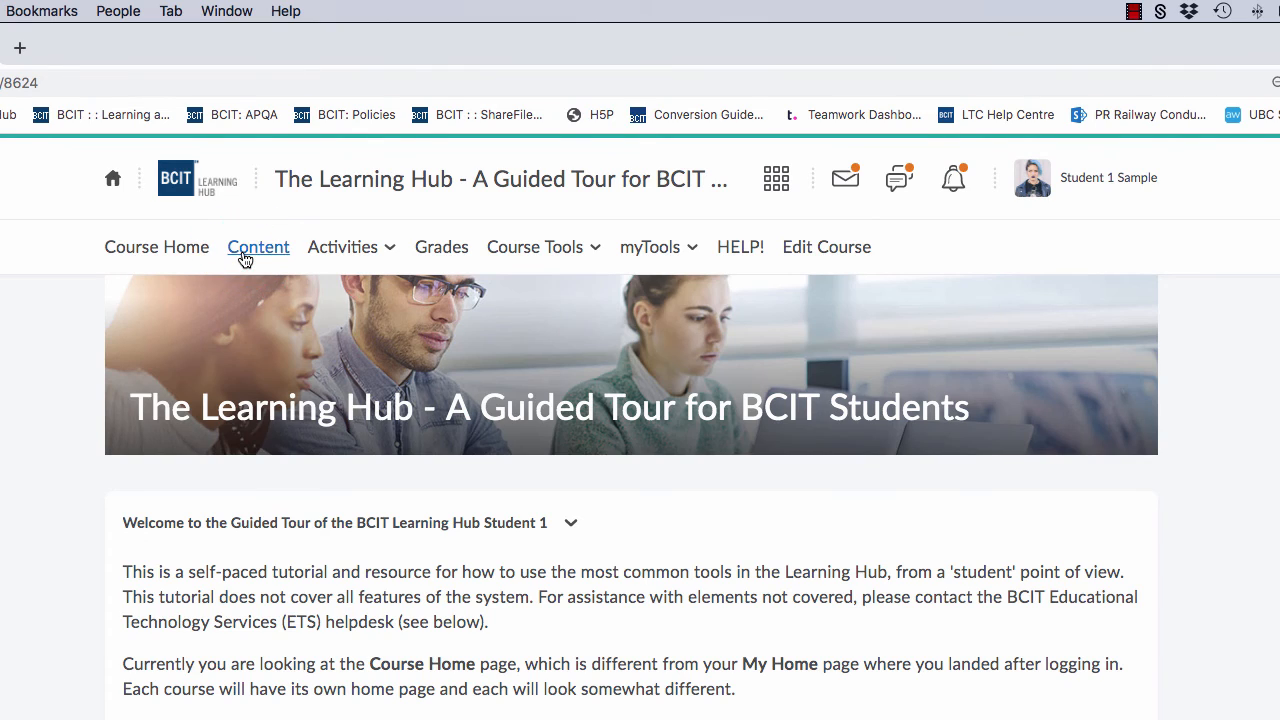